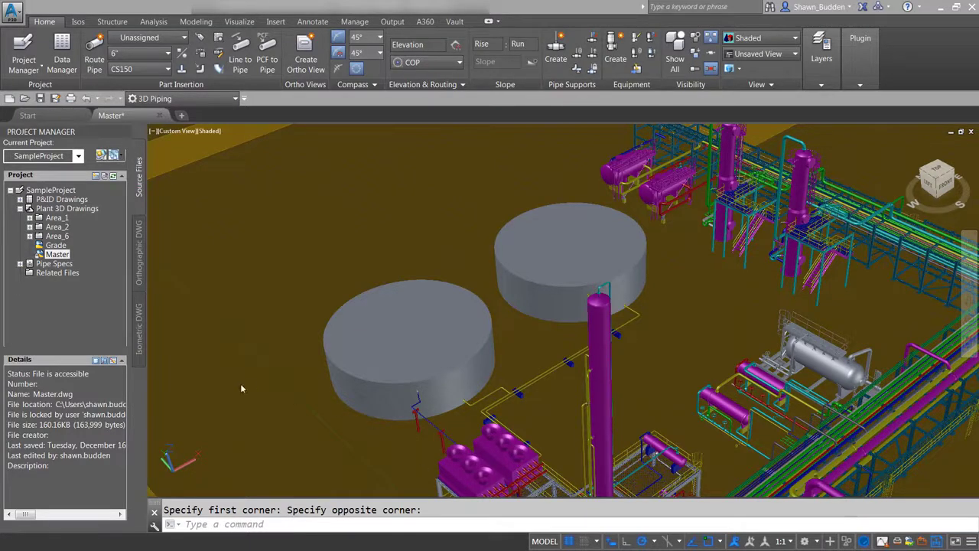
Open the properties of SampleProject from the project tree and close the Project Setup dialog without changes.
right_click(47, 192)
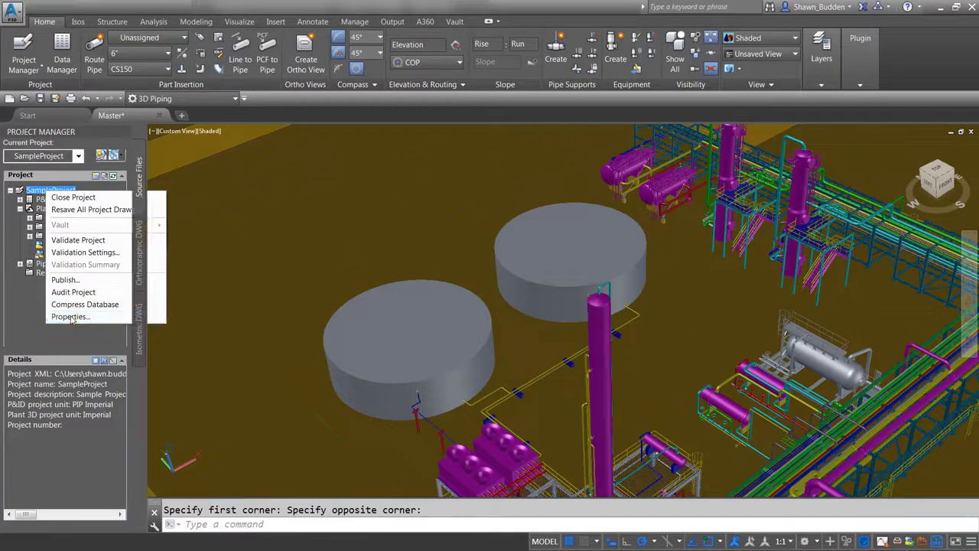
click(71, 316)
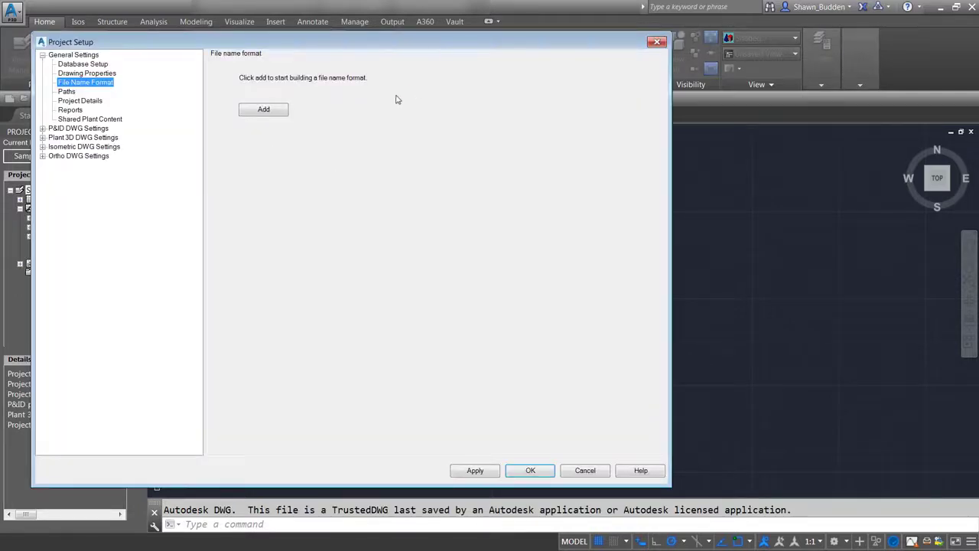
mouse_move(337, 40)
mouse_down()
mouse_move(340, 163)
mouse_move(350, 76)
mouse_up()
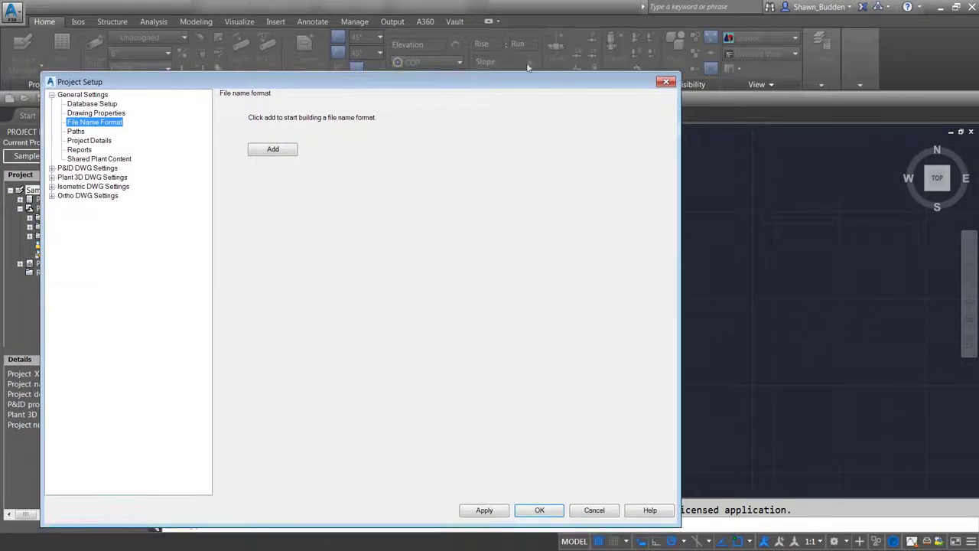
click(669, 82)
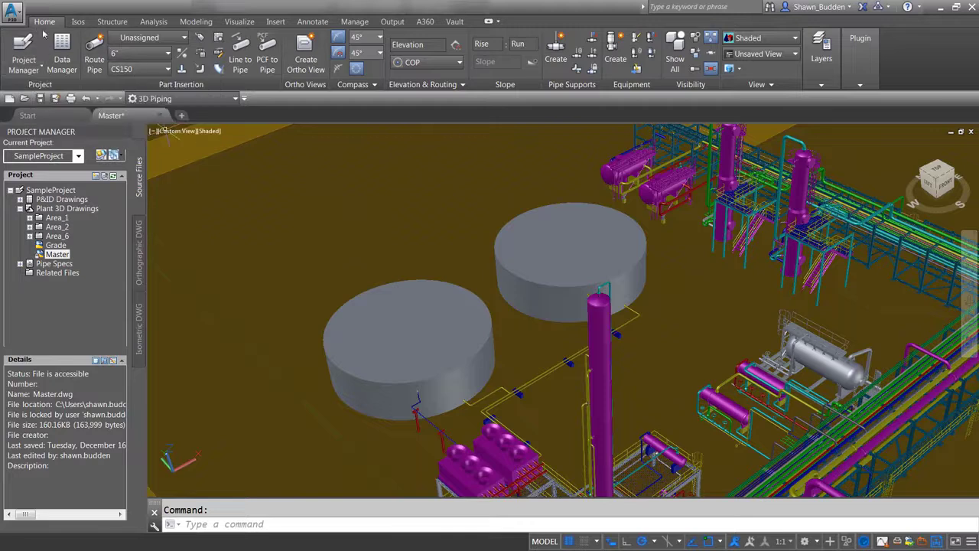
Open Project Setup through the Project Manager commands and reposition the dialog so the project tree stays visible.
click(41, 70)
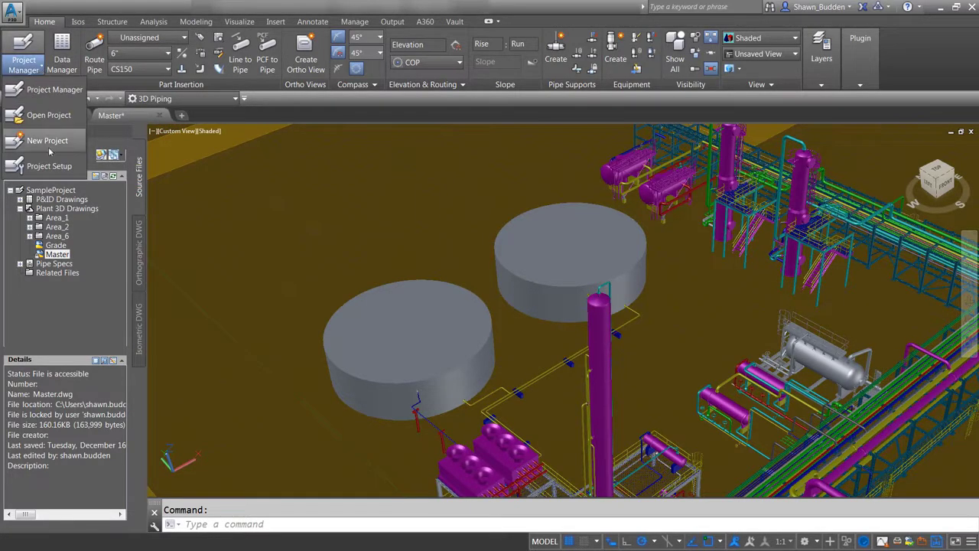
click(60, 168)
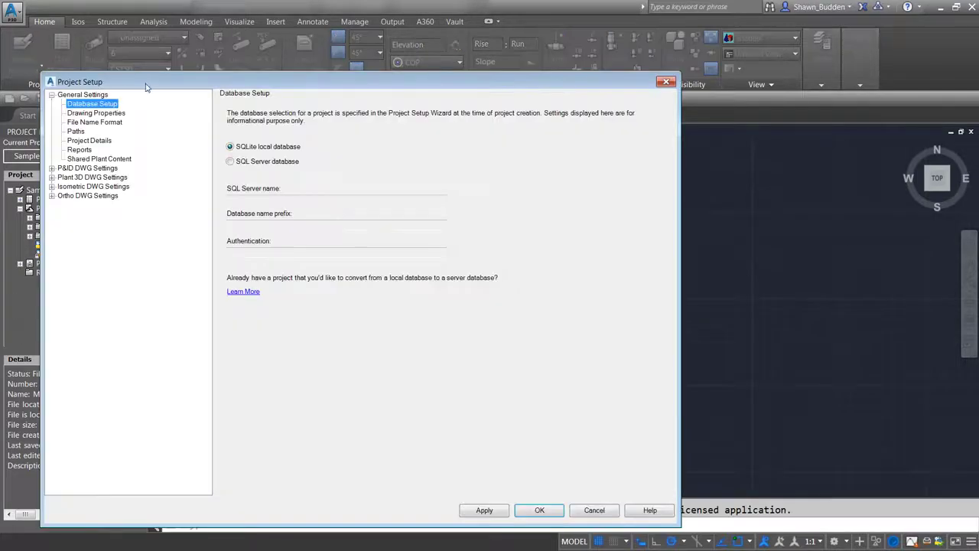
drag(156, 82, 241, 39)
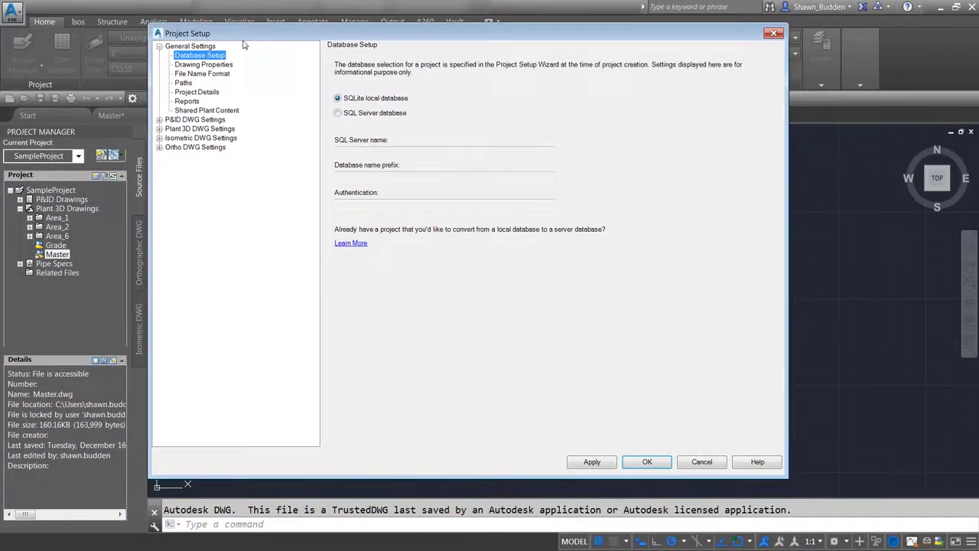
Examine the subcategories of the General, P&ID, Plant 3D and Isometric DWG settings, and collapse all but the General group.
click(191, 48)
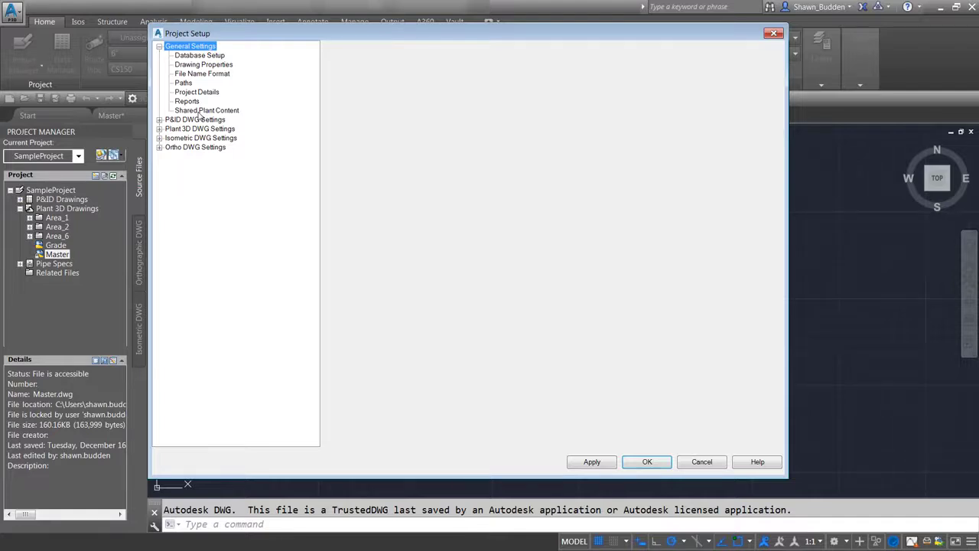
click(159, 120)
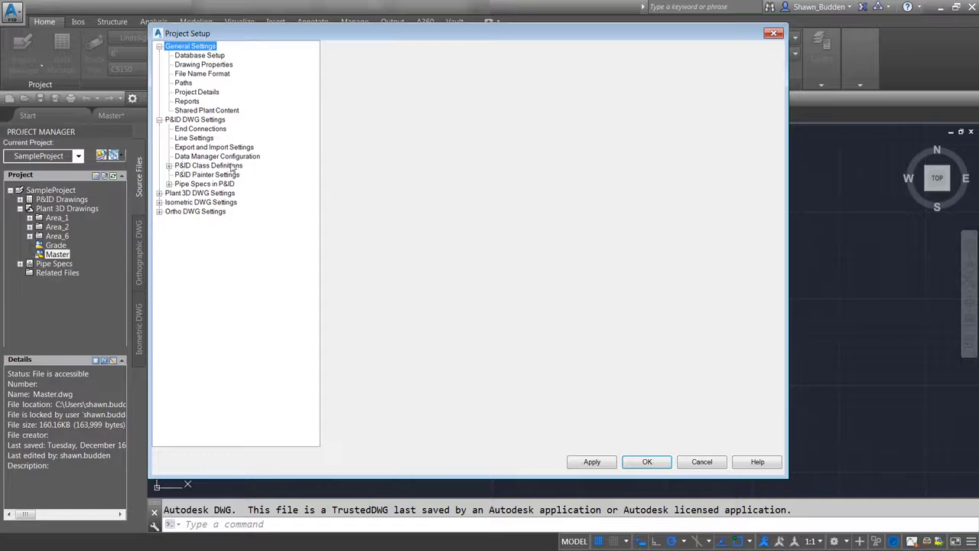
click(159, 193)
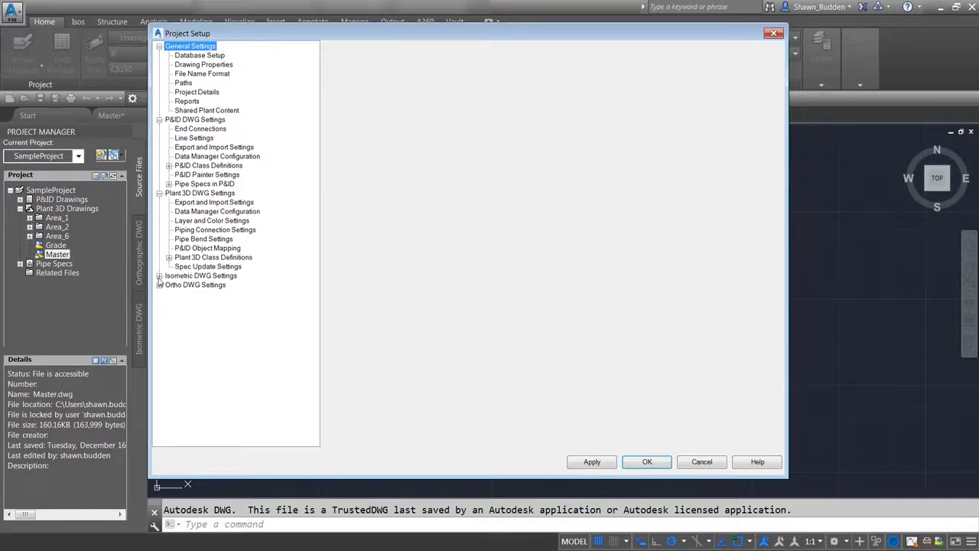
click(159, 275)
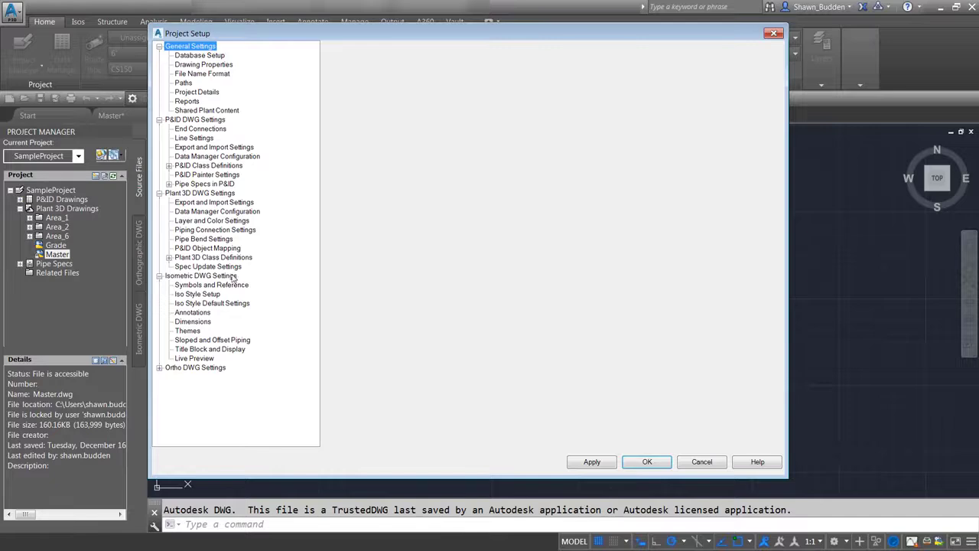
click(159, 368)
click(159, 368)
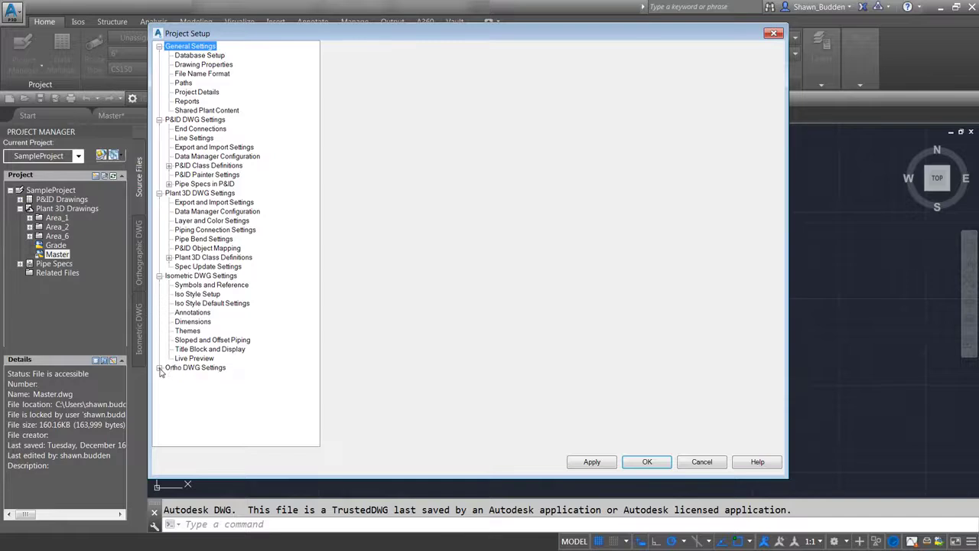
click(159, 277)
click(159, 193)
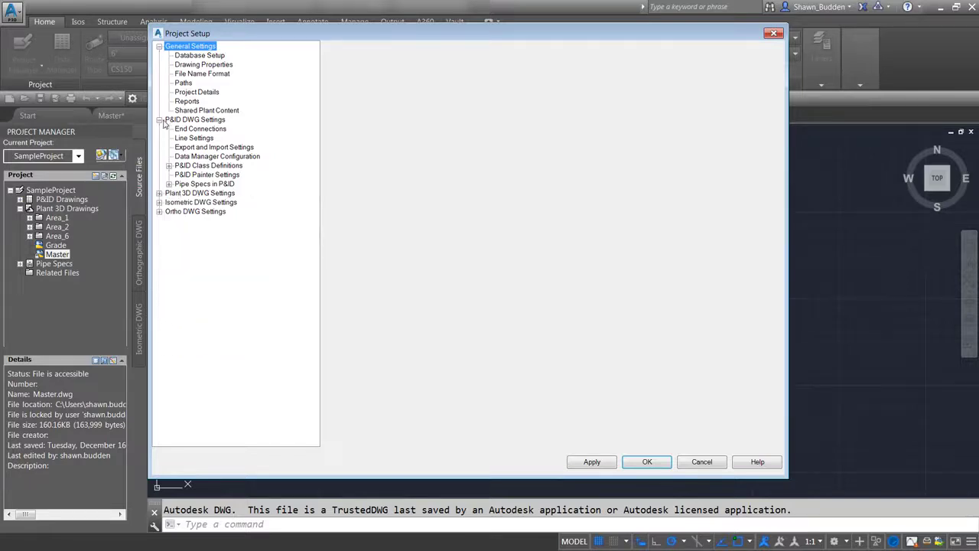
click(159, 120)
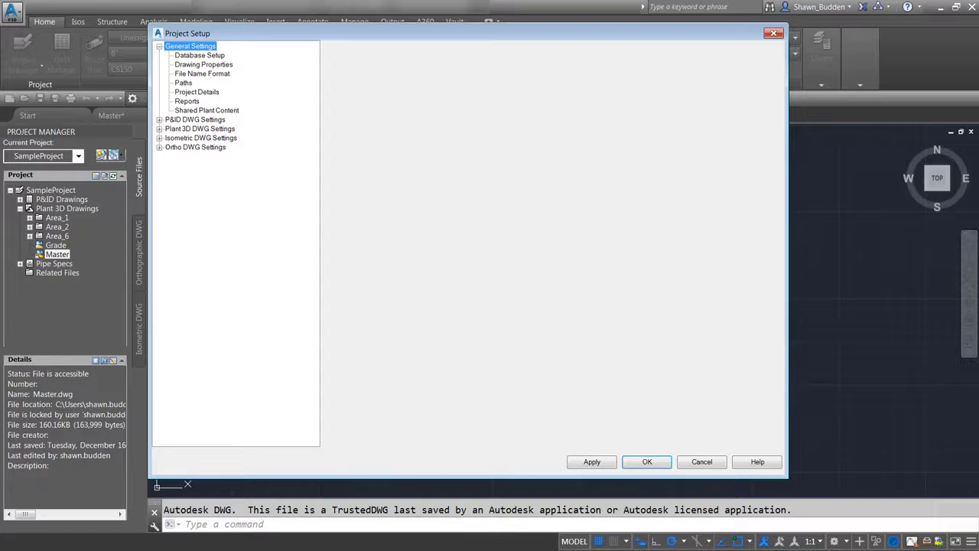
Review the project details and the database setup in the general settings.
click(199, 92)
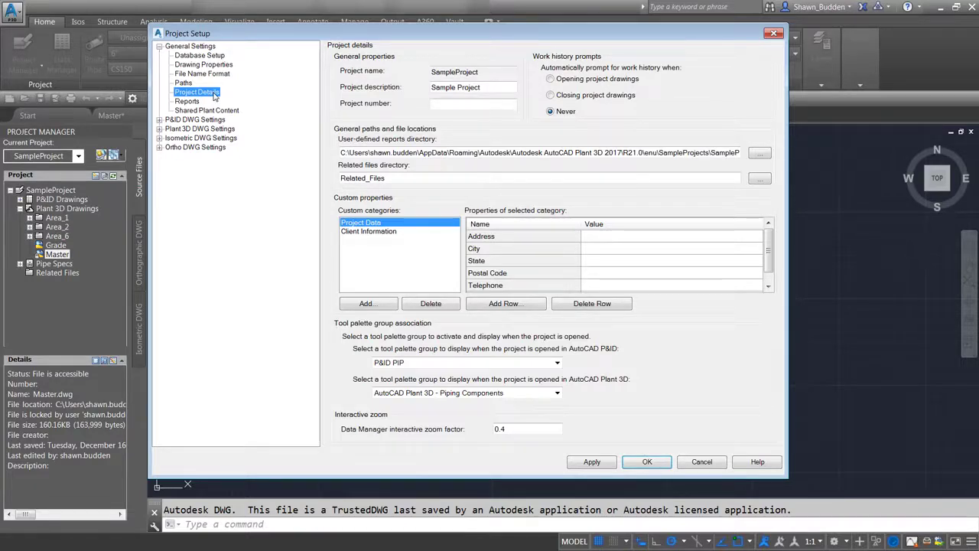
click(219, 57)
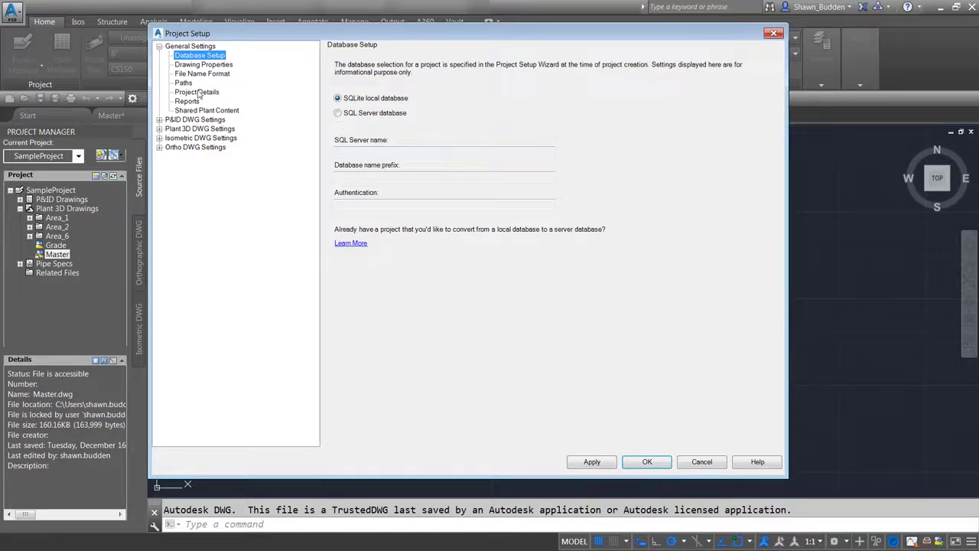
Add a custom category named Property 1 to the project's drawing properties.
click(204, 65)
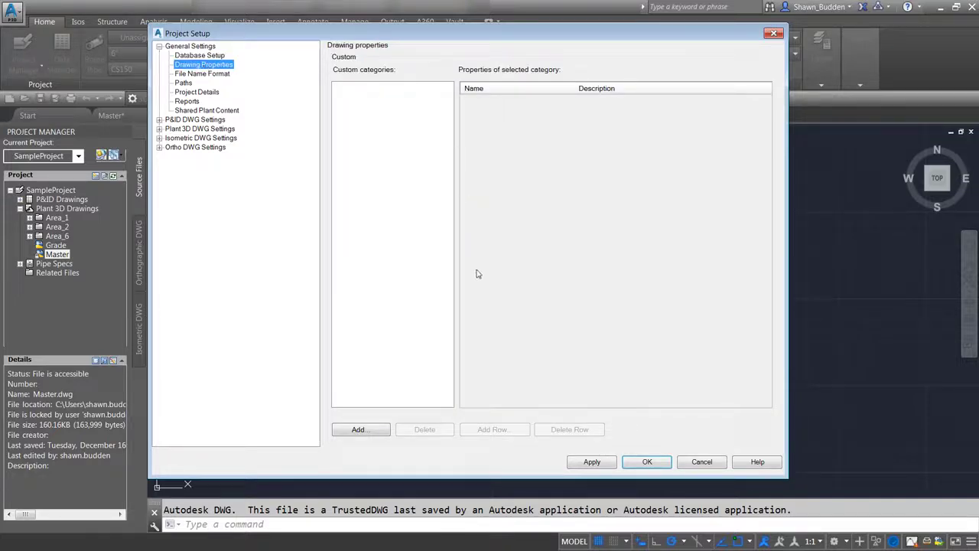
click(358, 432)
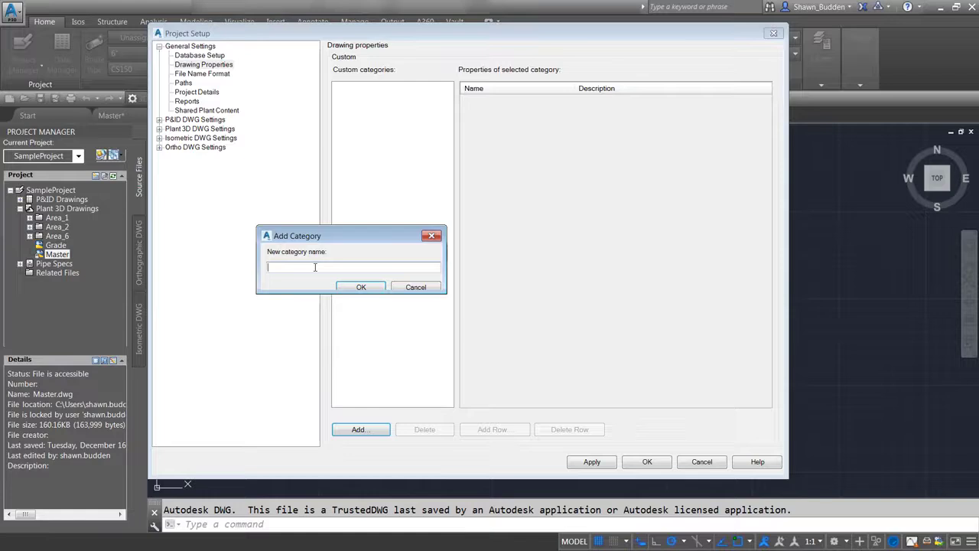
text(Property 1)
key(Return)
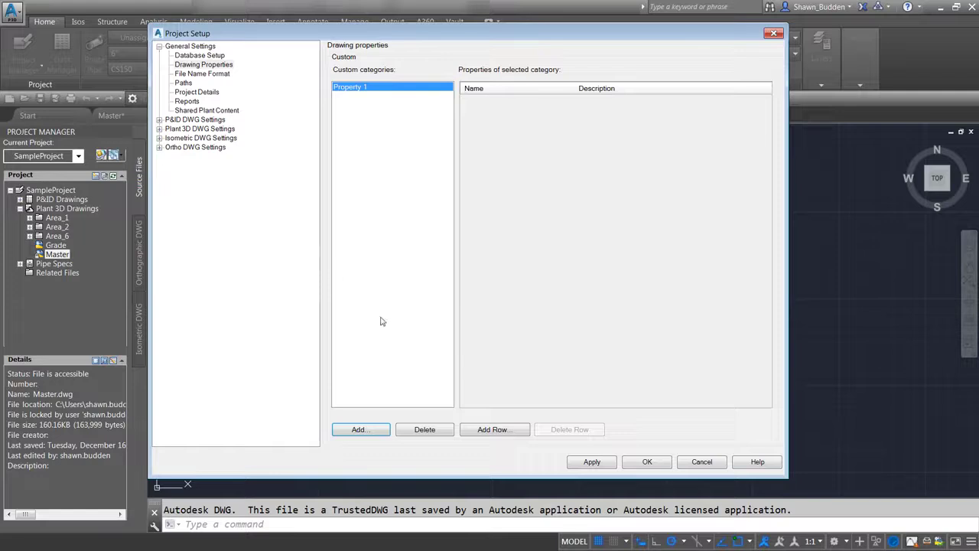
Add a row named Color with the description Pipe to the Property 1 category.
click(493, 431)
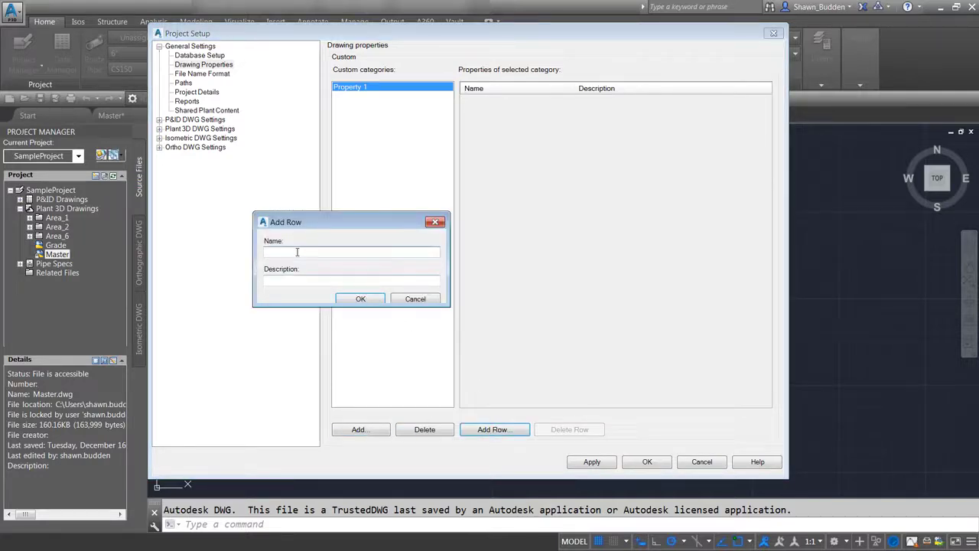
text(Colo)
text(Pipe)
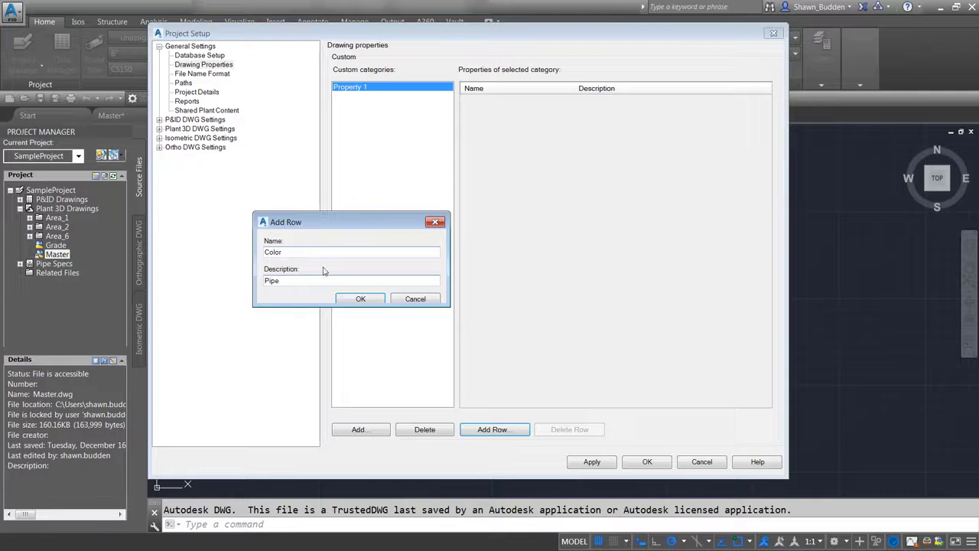
click(346, 299)
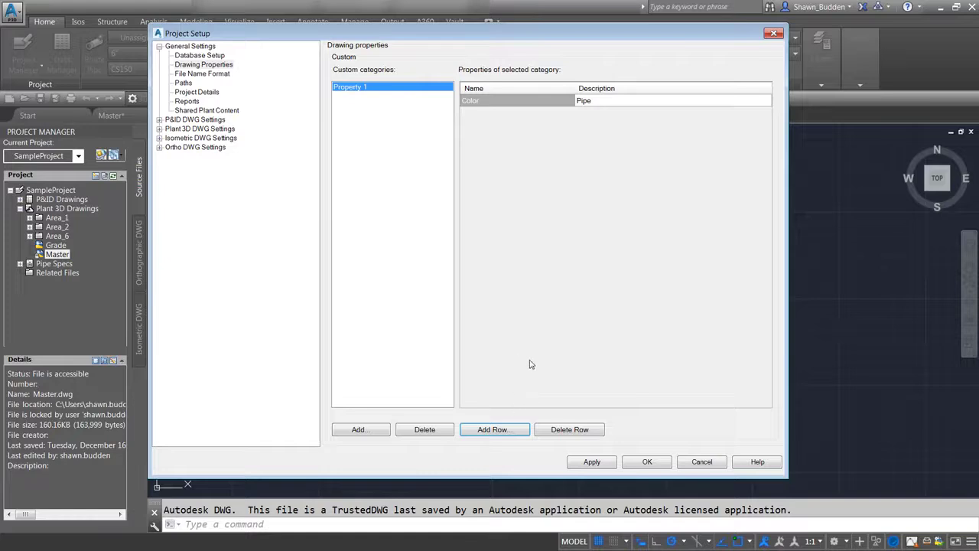
Delete the Property 1 category from the drawing properties.
click(423, 432)
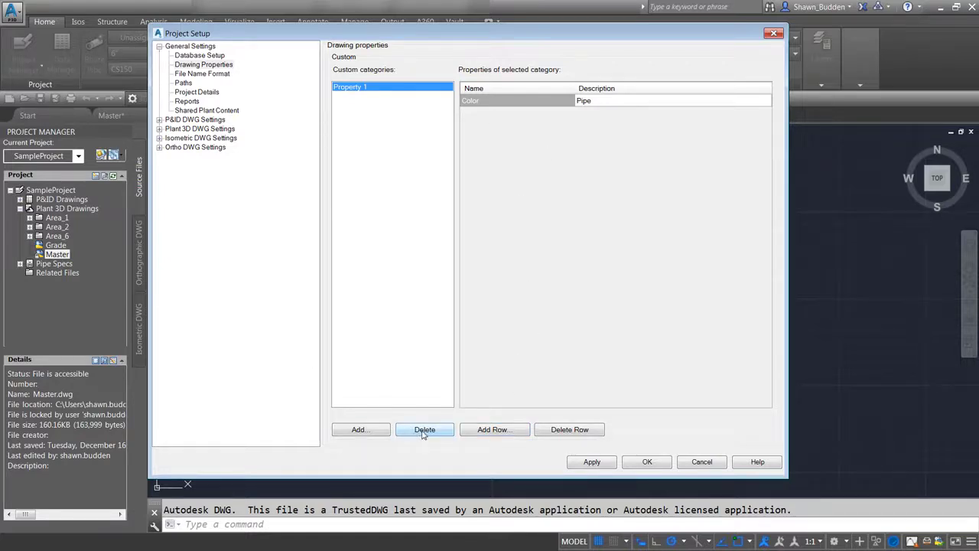
click(510, 285)
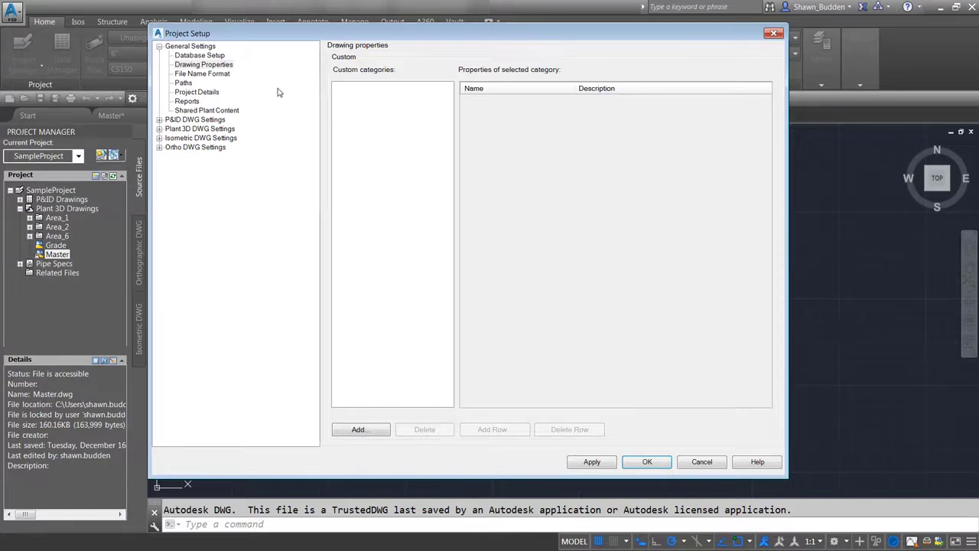
Review the project paths and add a custom category named Supervison to the project details.
click(184, 83)
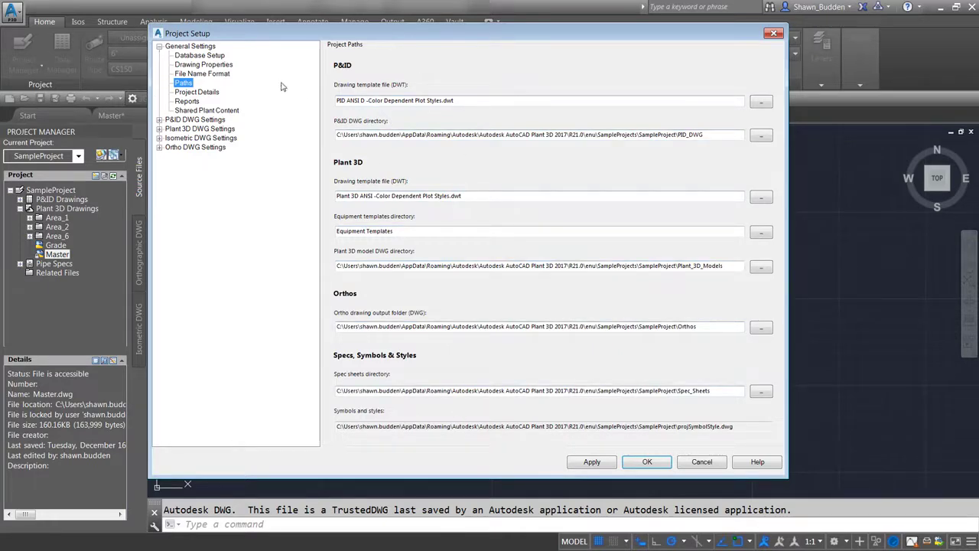
click(201, 92)
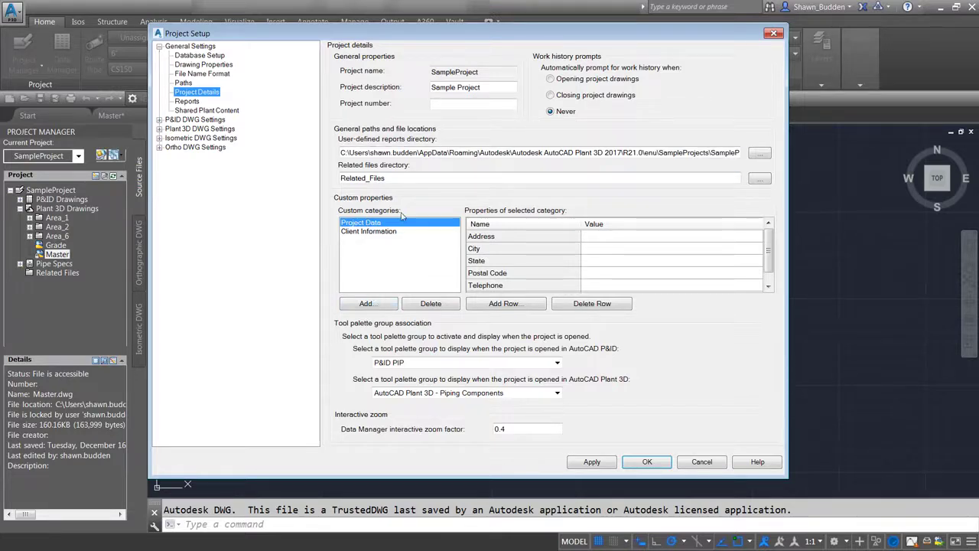
click(367, 305)
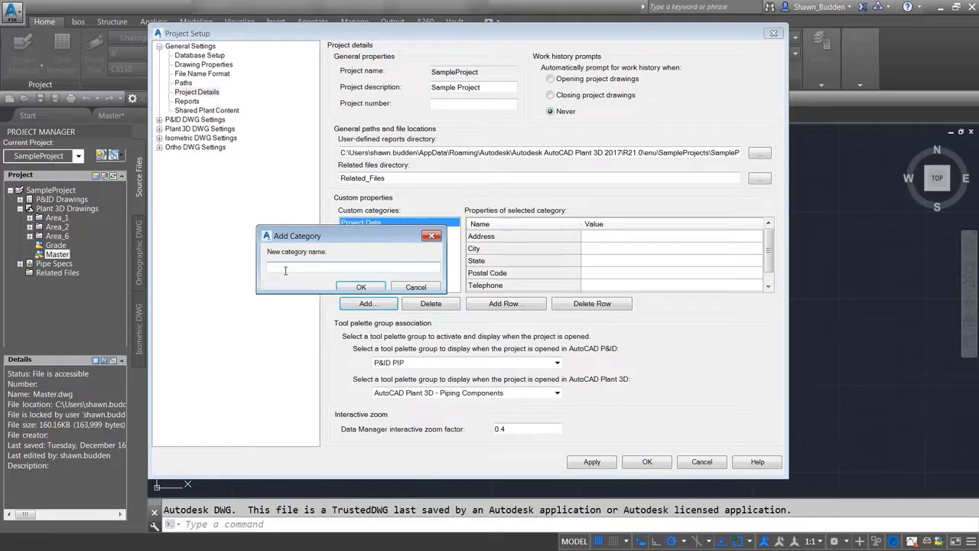
text(Supervison)
key(Return)
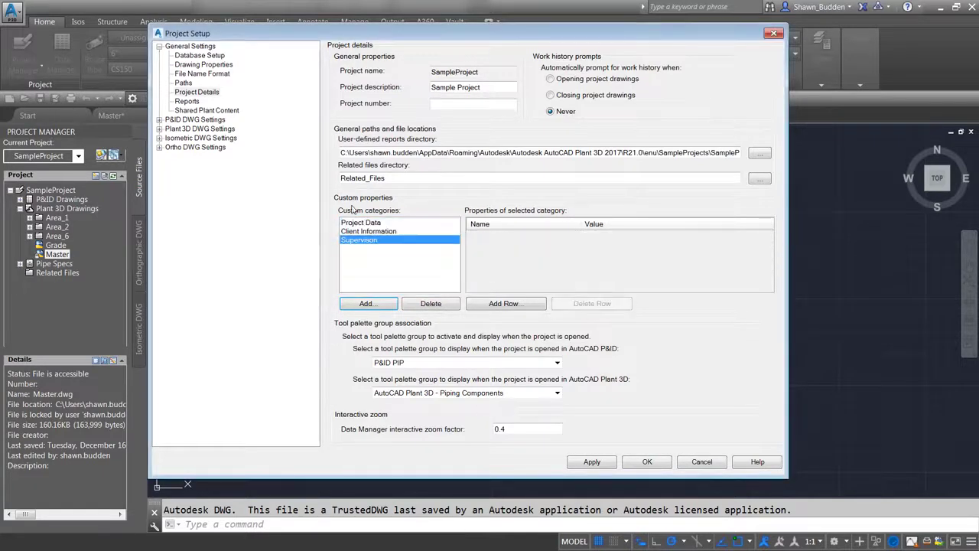
Add a row named Phone with a placeholder phone number to the Supervison category.
click(515, 307)
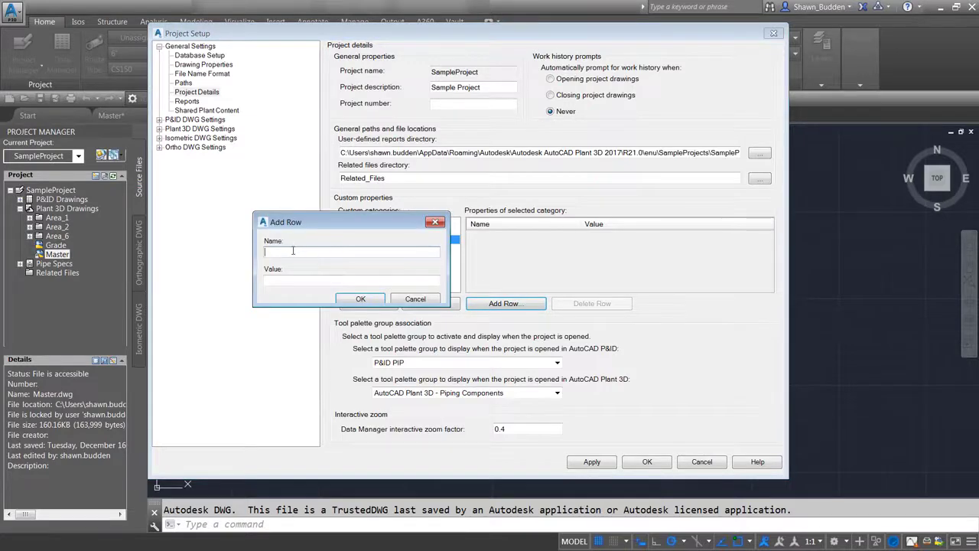
text(Phone)
key(Tab)
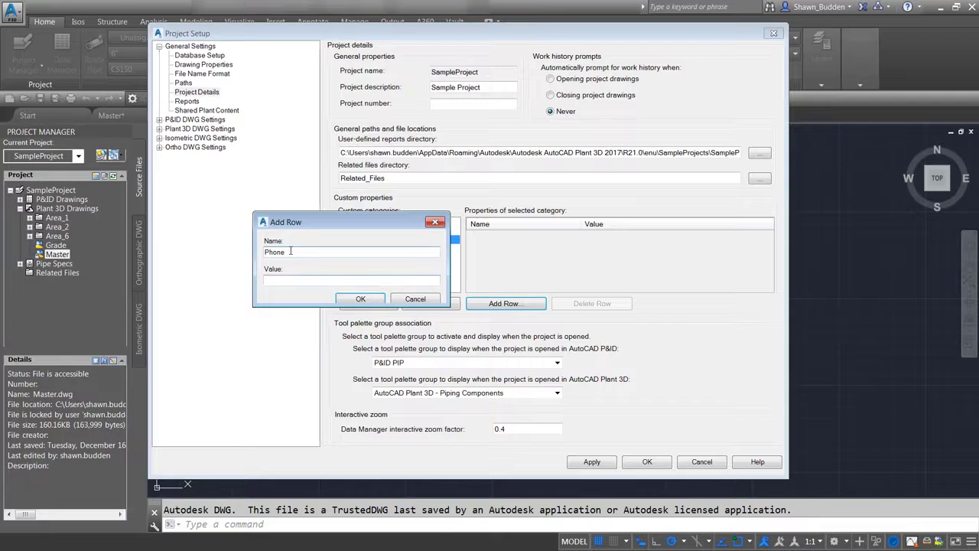
text(000-0000)
click(364, 299)
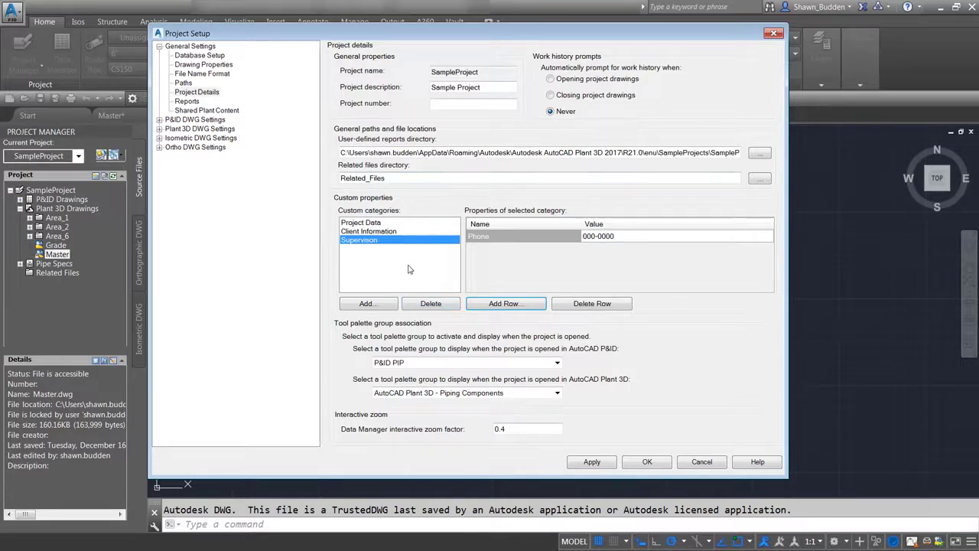
Delete the Supervison category from the project details.
click(419, 306)
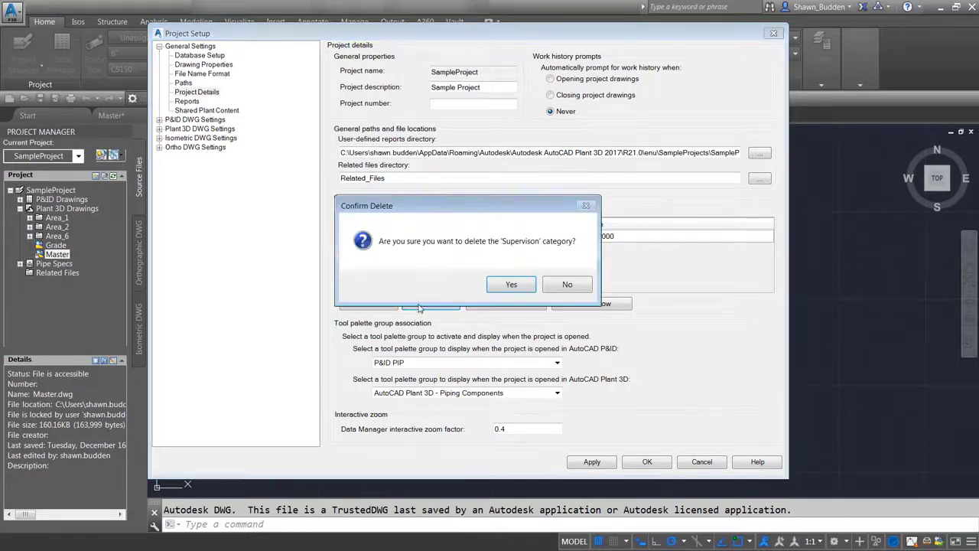
click(500, 283)
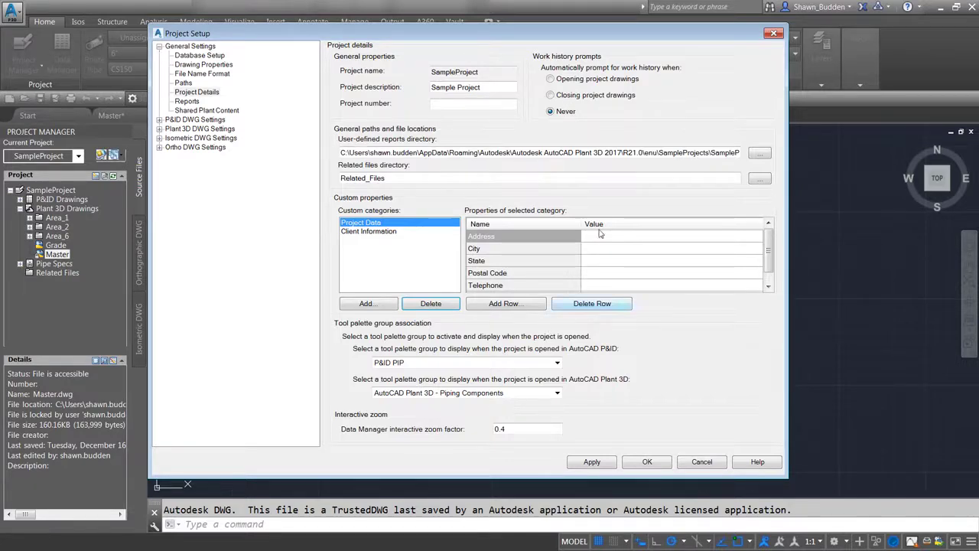
Examine the tool palette groups available for AutoCAD P&ID and keep the current selection.
click(558, 363)
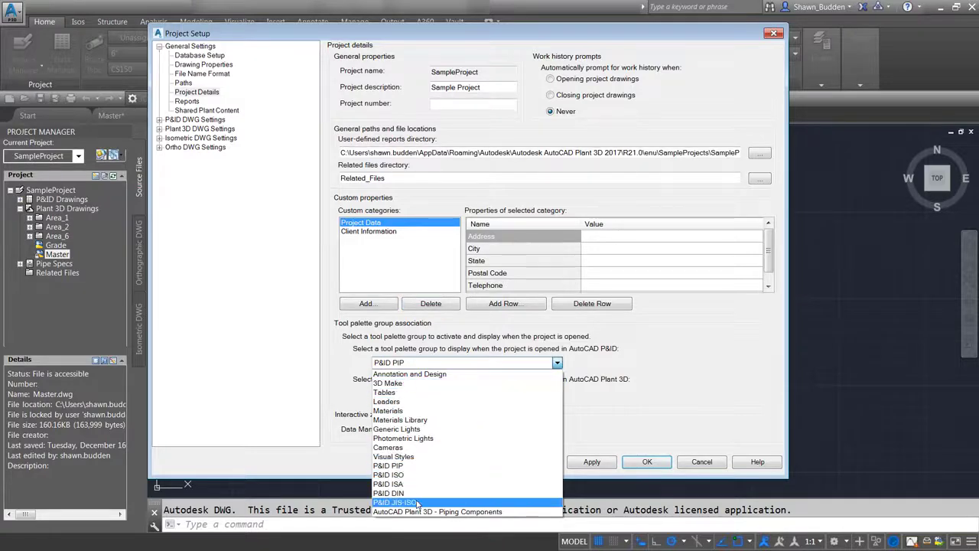
click(705, 354)
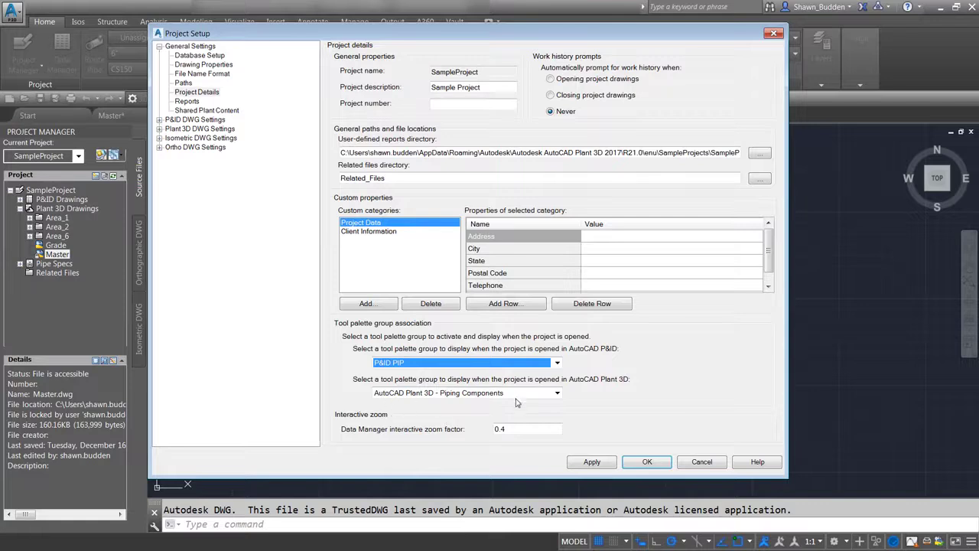
Examine the tool palette groups available for AutoCAD Plant 3D and keep AutoCAD Plant 3D - Piping Components selected.
click(557, 392)
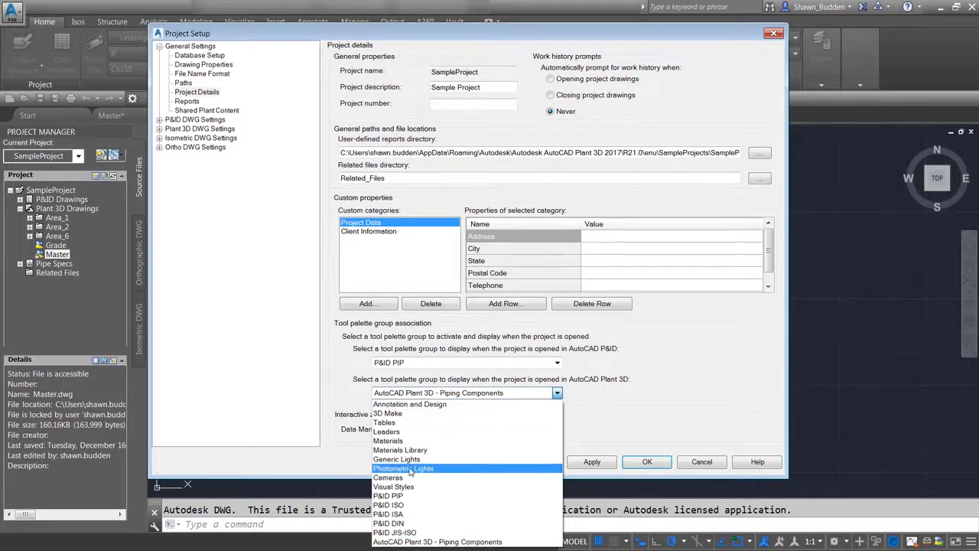
click(705, 334)
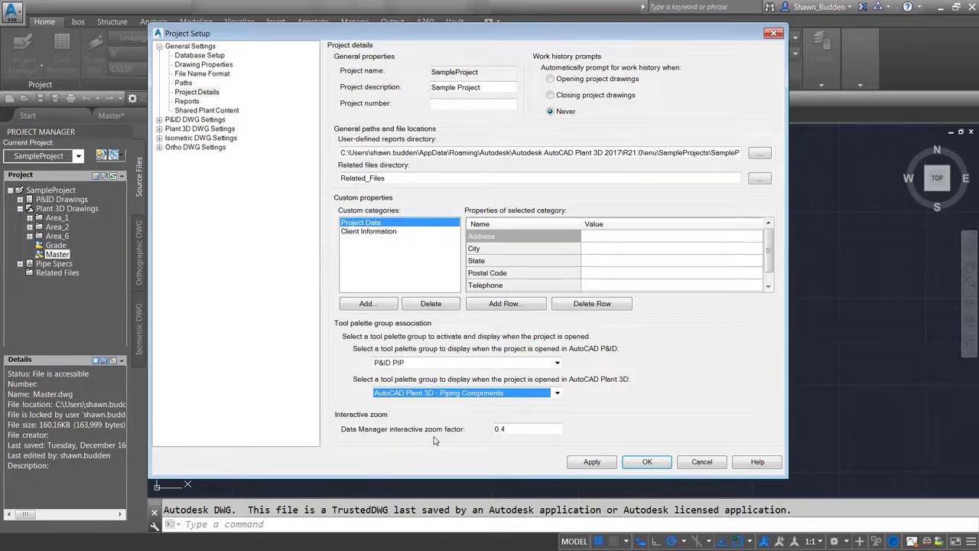
Preview the Document Registry and Equipment List project reports, and review the Shared Plant Content settings.
click(187, 100)
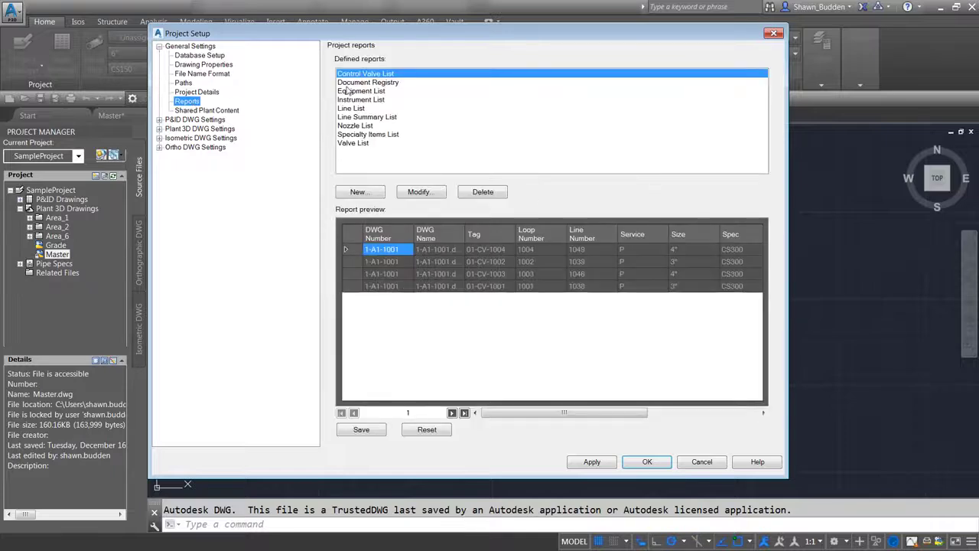
click(346, 83)
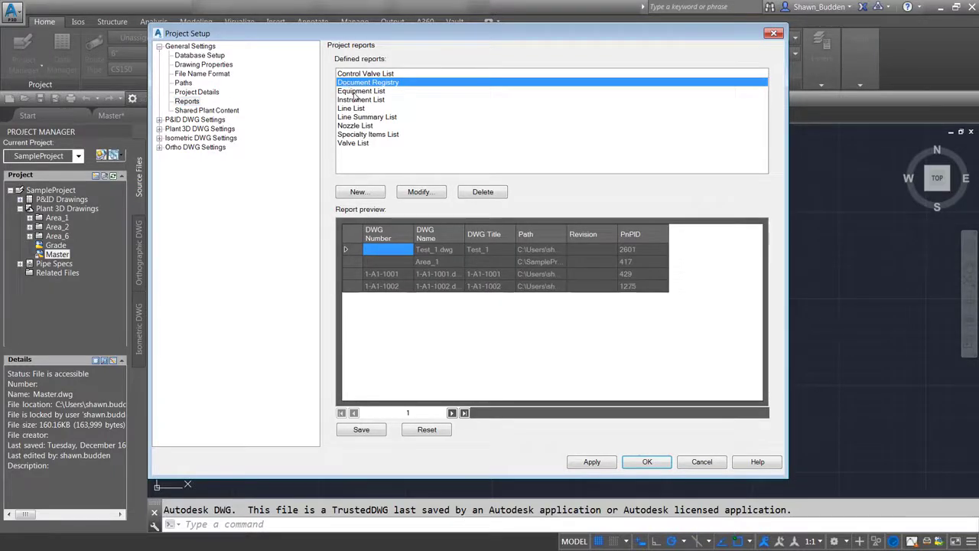
click(362, 93)
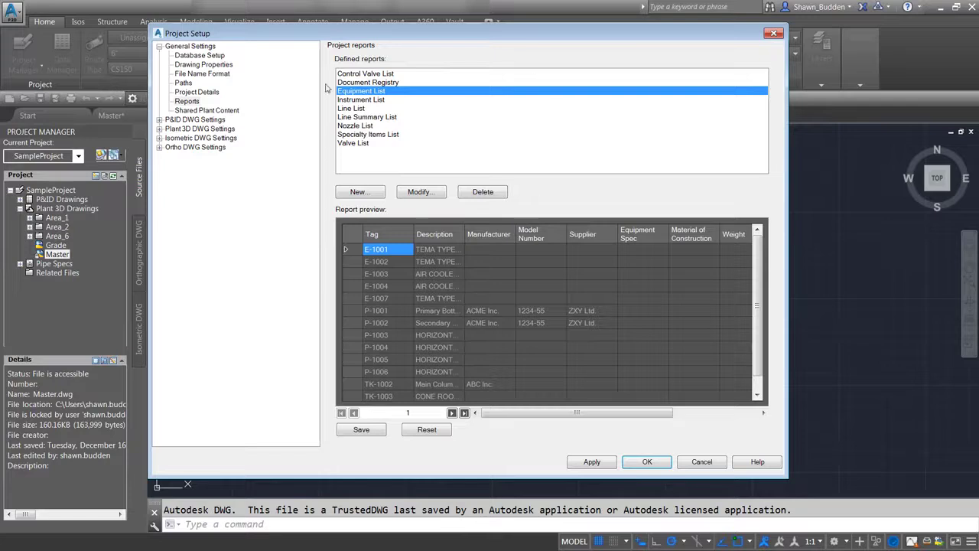
click(205, 111)
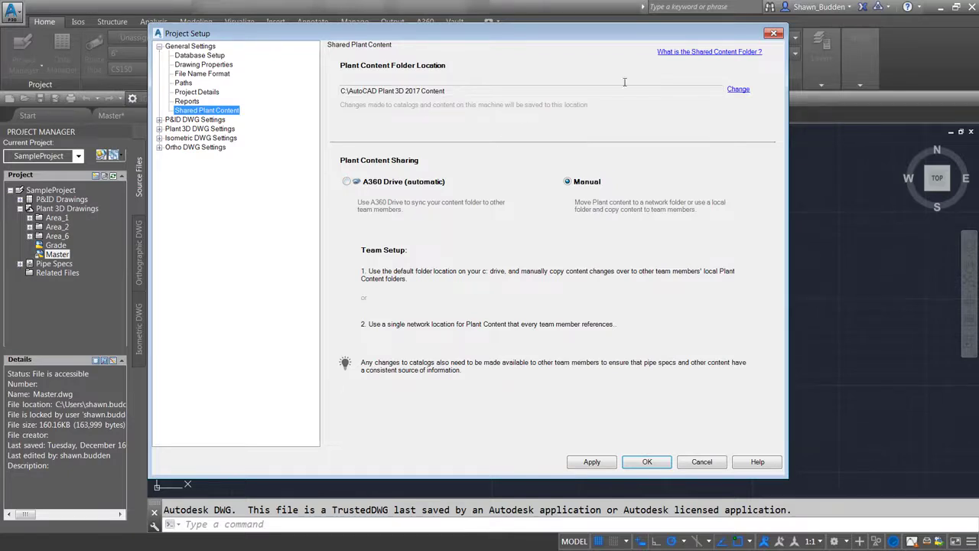
Add an Area field to the project's file name format, with Numeric type, length 3 and a hyphen delimiter.
click(199, 75)
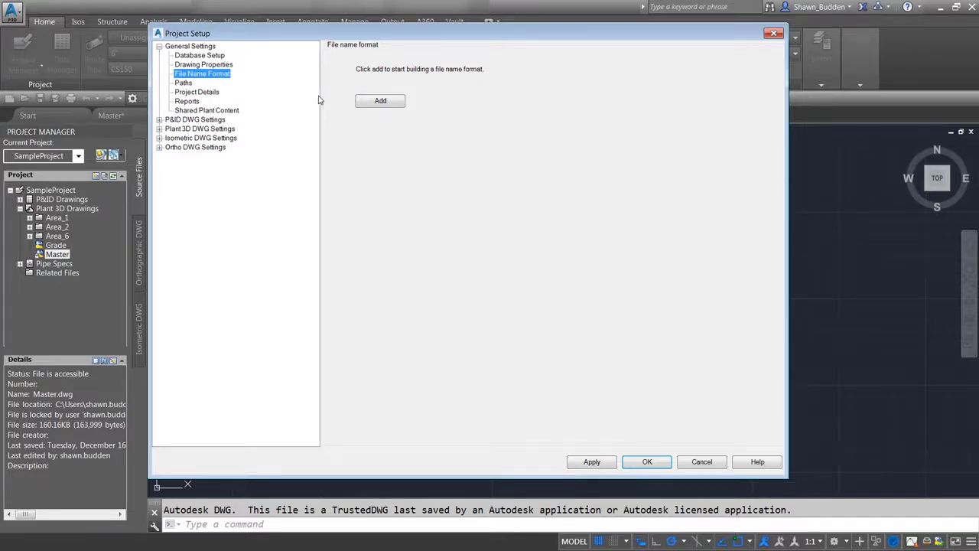
click(394, 102)
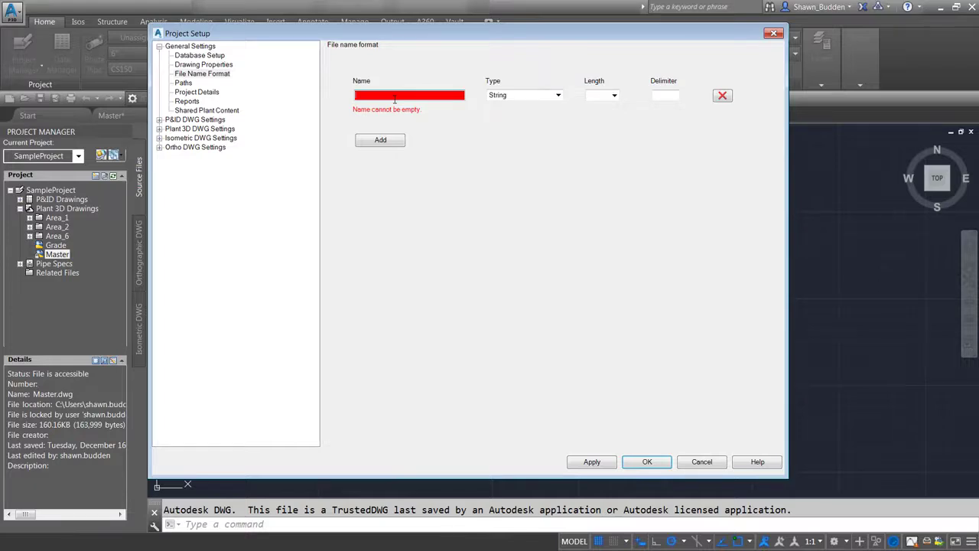
text(Area)
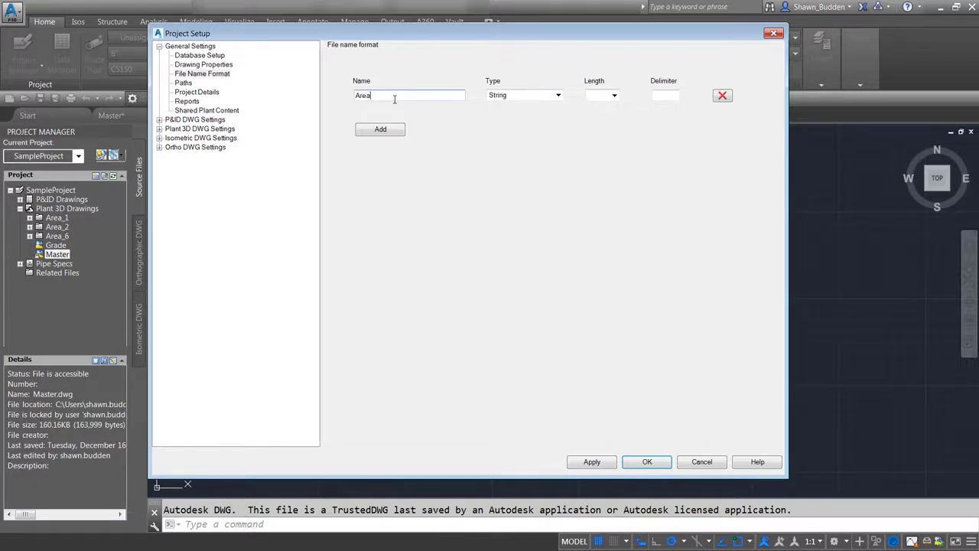
key(Tab)
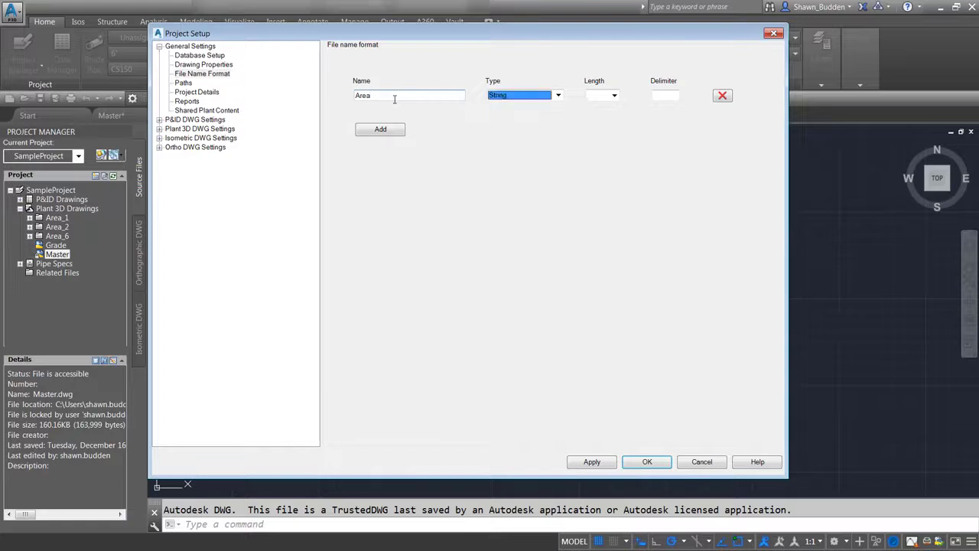
click(558, 94)
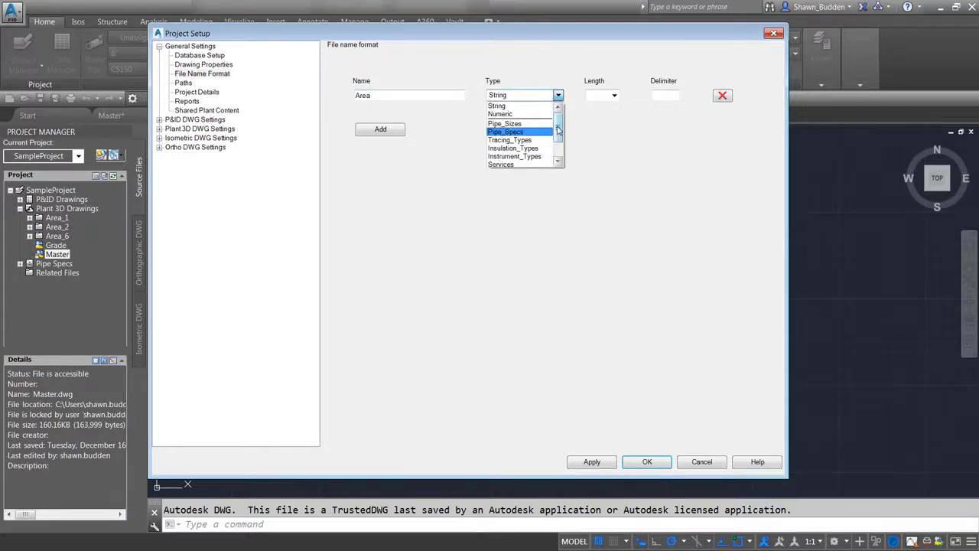
click(509, 114)
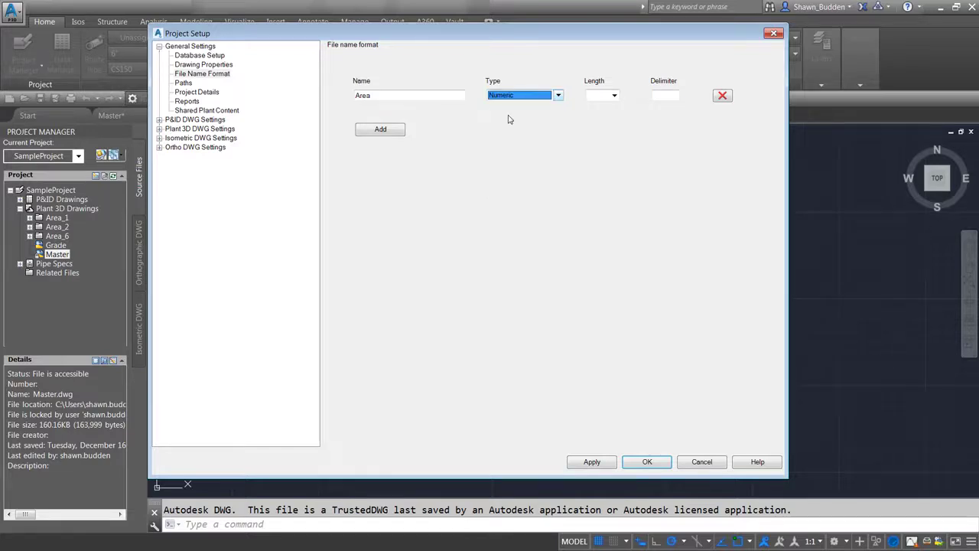
click(614, 95)
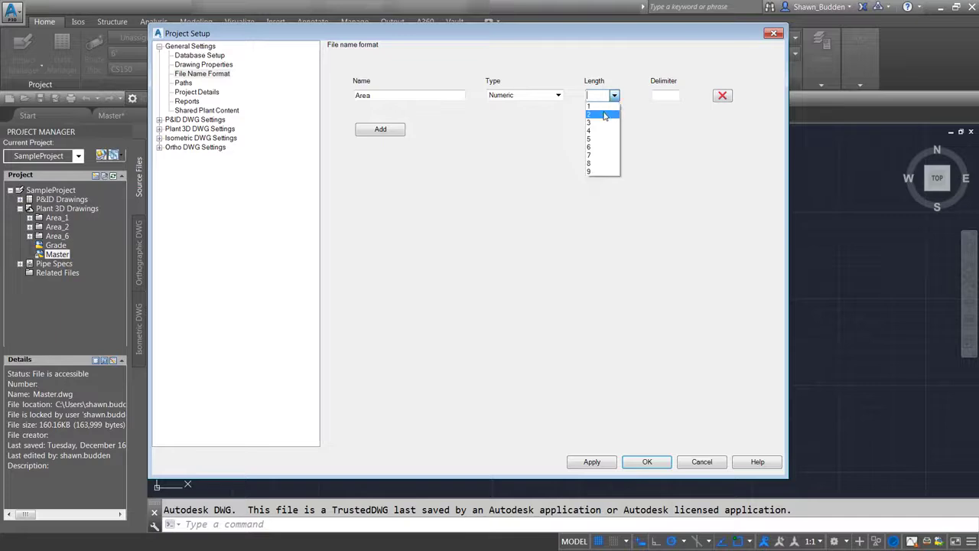
click(589, 123)
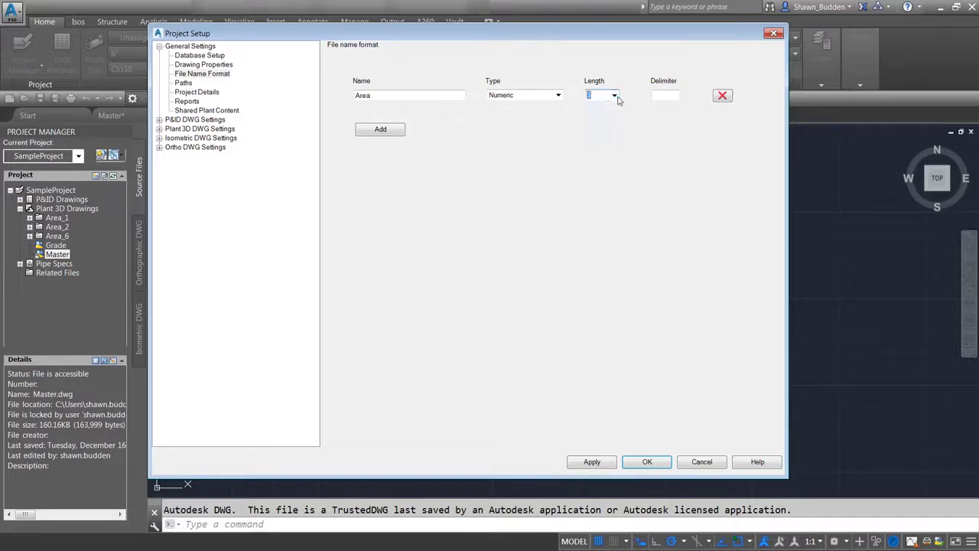
click(660, 97)
Add a Discipline field to the file name format as a String of length 10 with a hyphen delimiter.
click(369, 130)
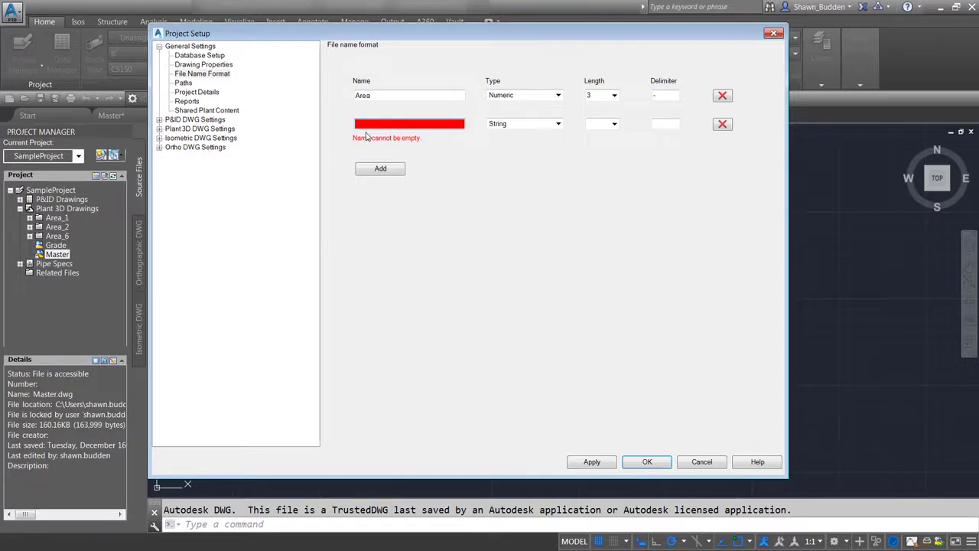
text(Di)
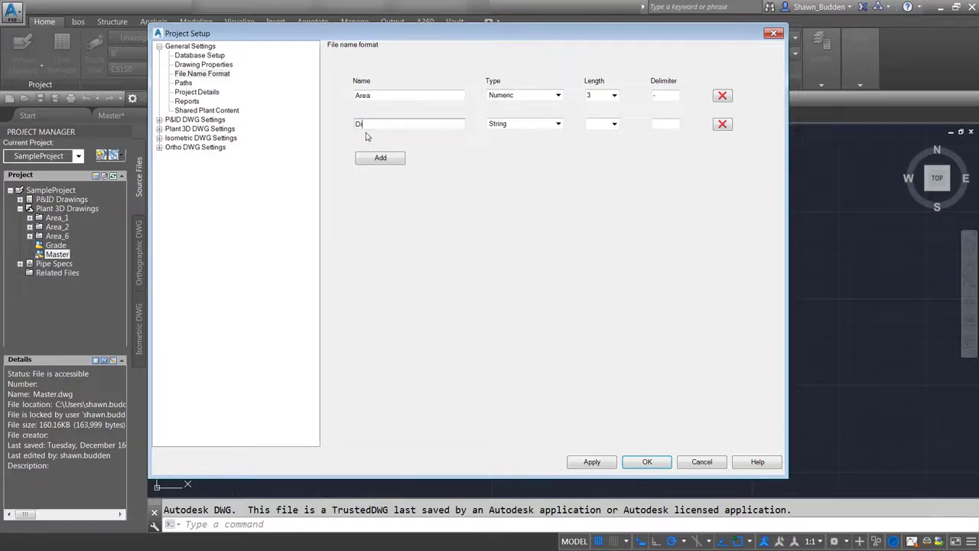
text(scipline)
click(614, 124)
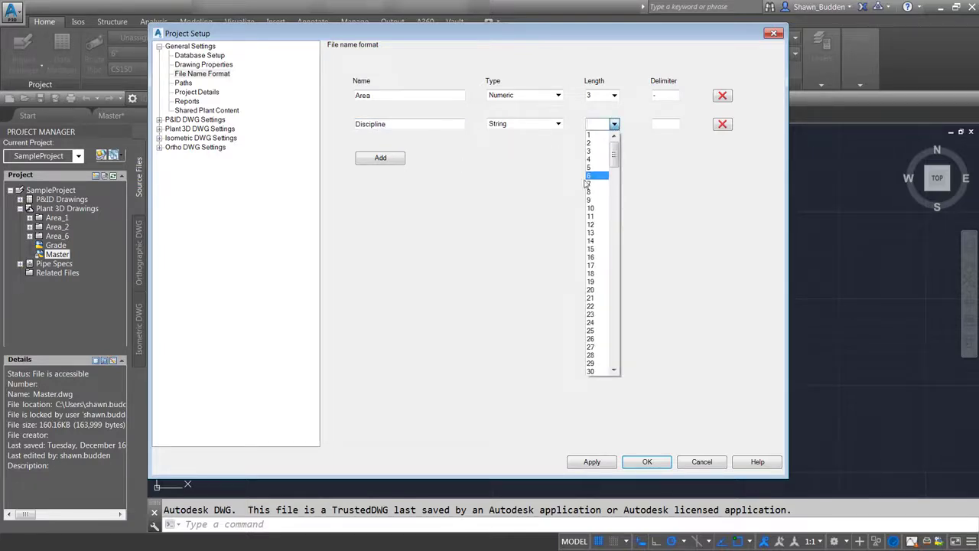
click(593, 210)
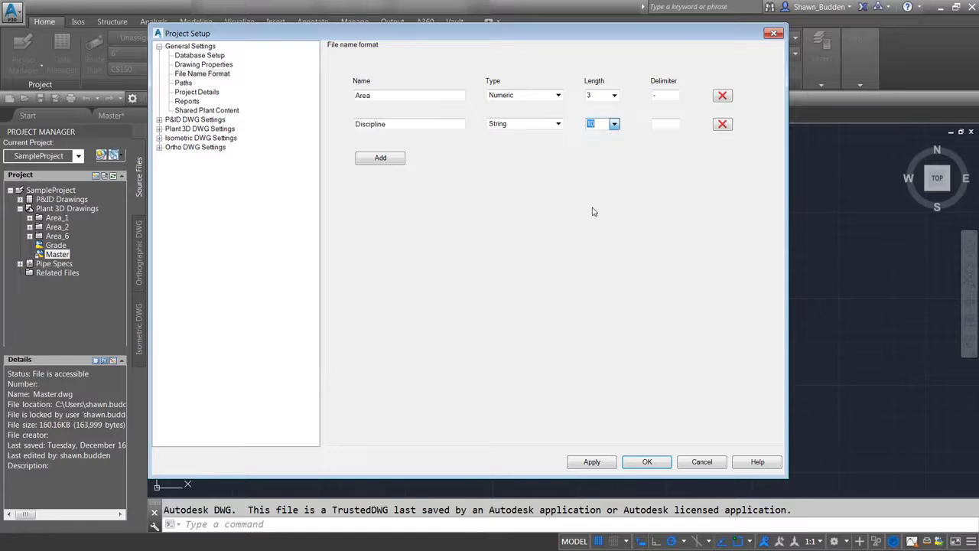
click(669, 124)
Add a Number field of Numeric type and length 3 without a delimiter, and save the project setup.
click(383, 159)
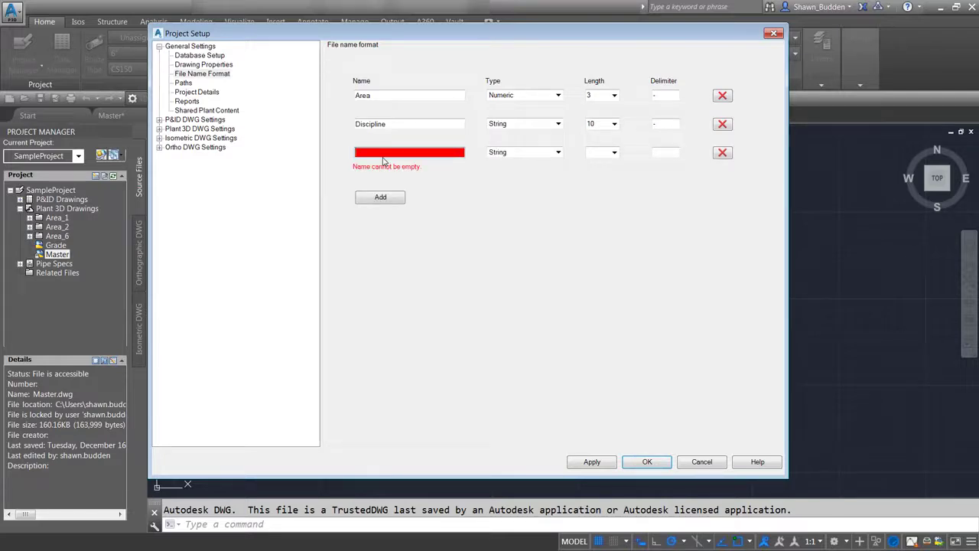
text(Number)
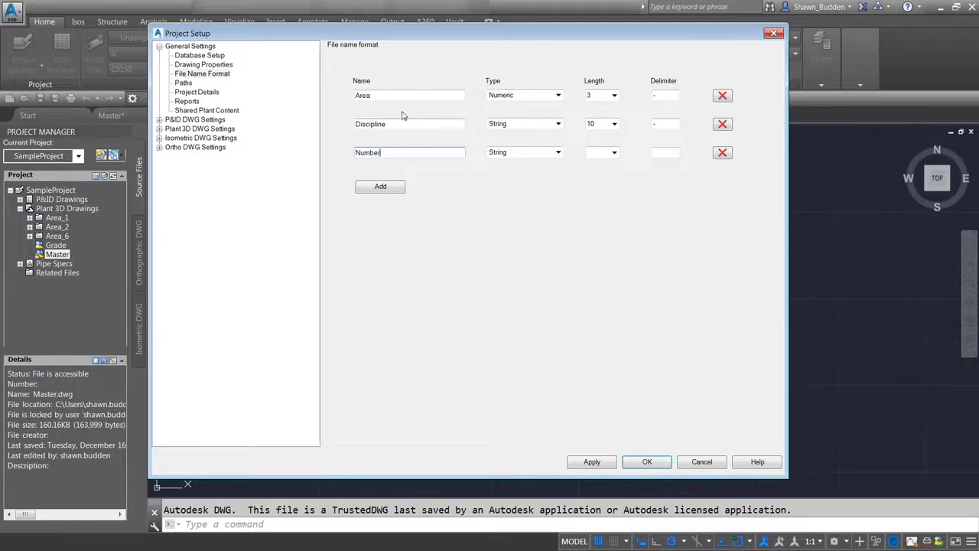
click(558, 153)
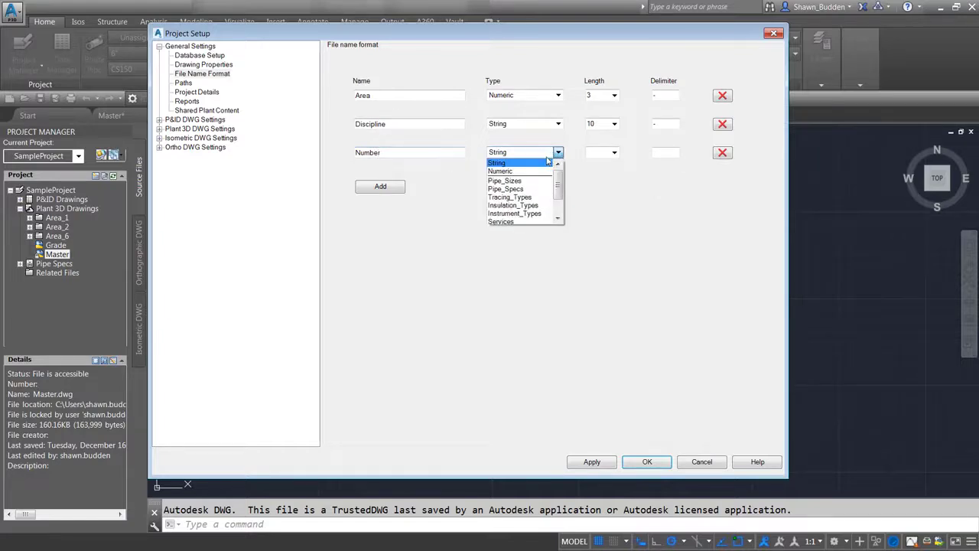
click(517, 171)
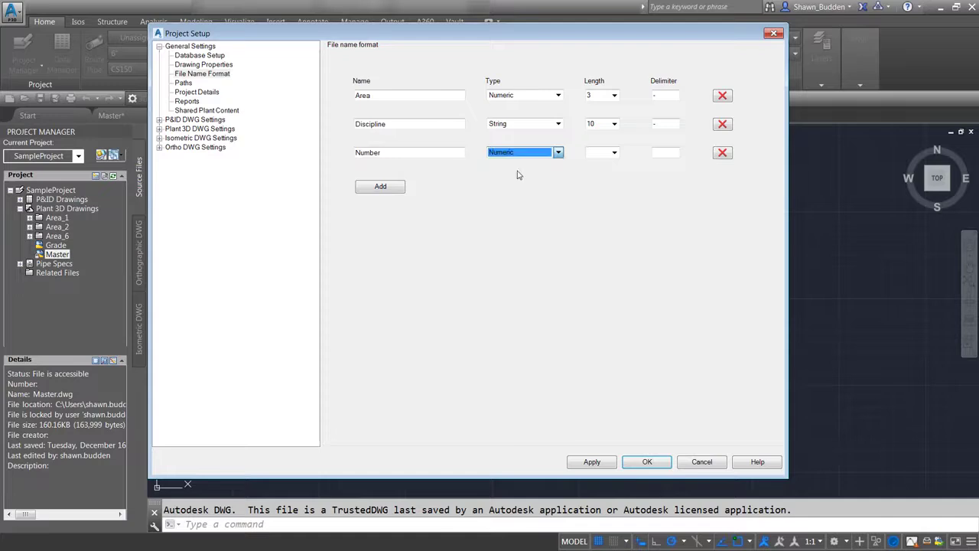
click(614, 152)
click(596, 179)
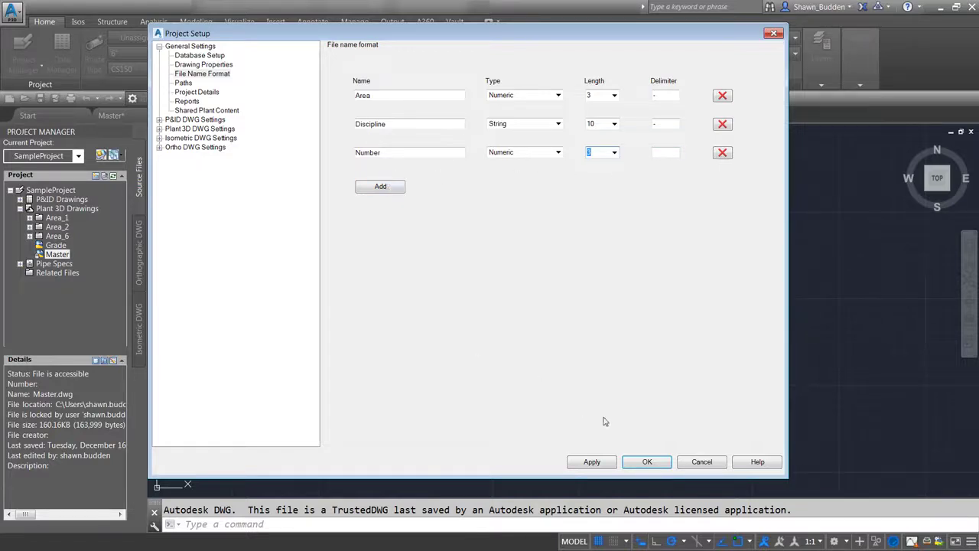
click(608, 465)
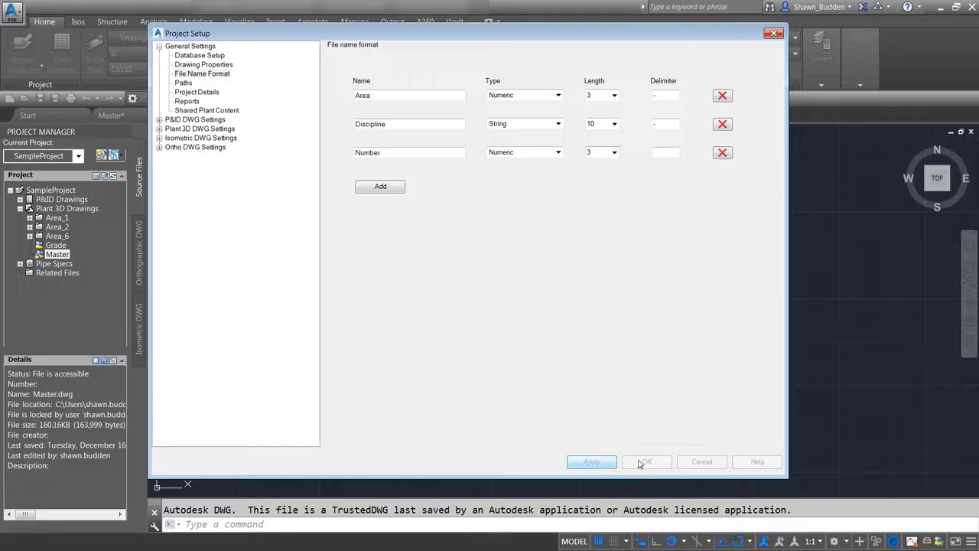
click(647, 463)
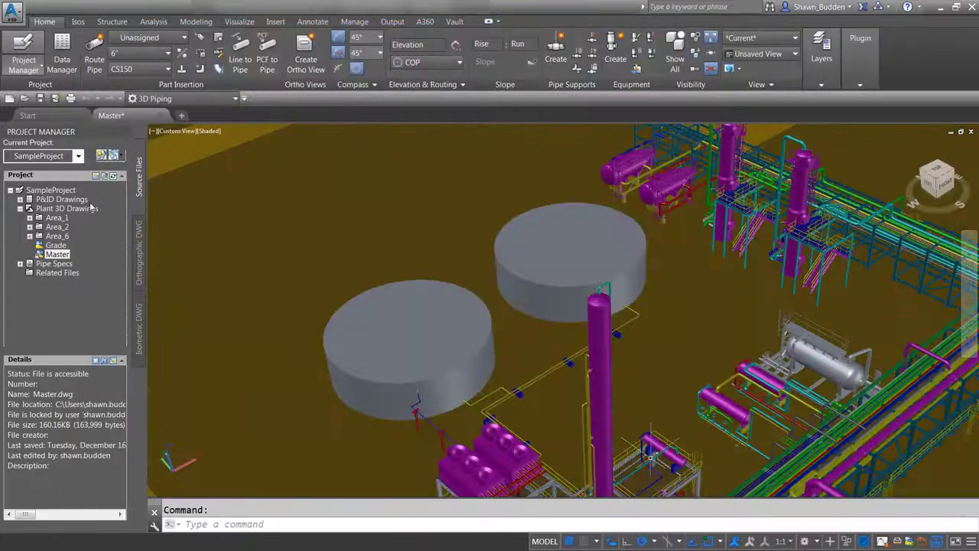
Inspect the name fields and file name override offered for a new drawing in the Area_1 folder, without creating the drawing.
right_click(42, 221)
click(66, 237)
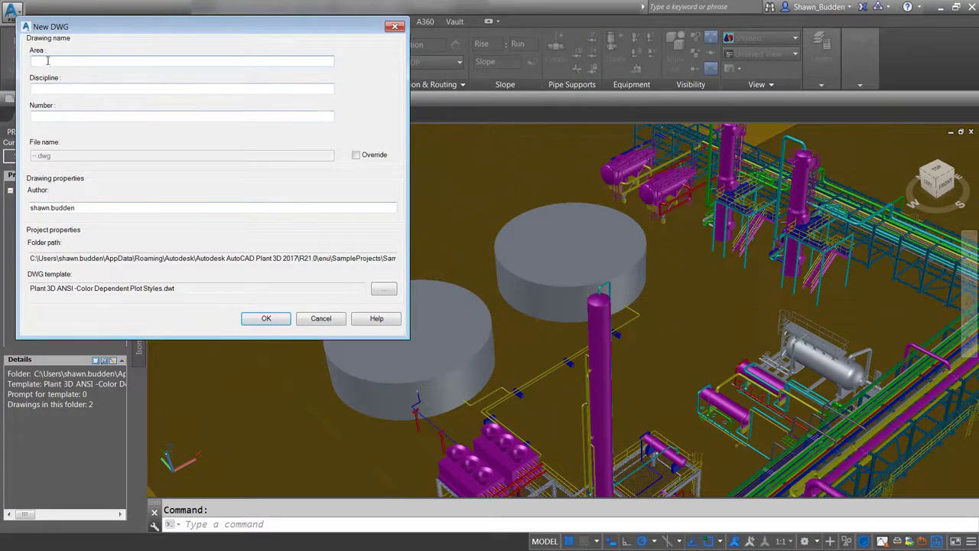
click(51, 87)
click(54, 117)
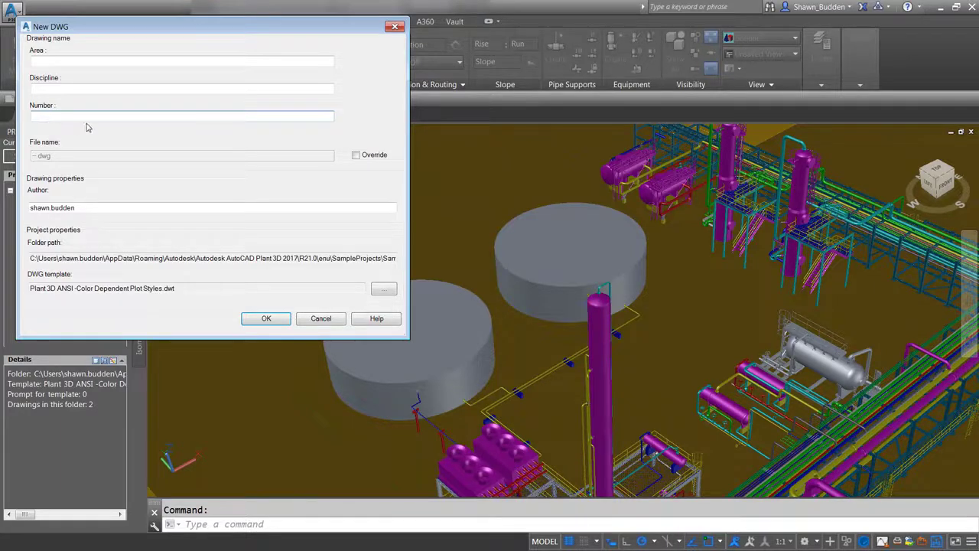
click(356, 156)
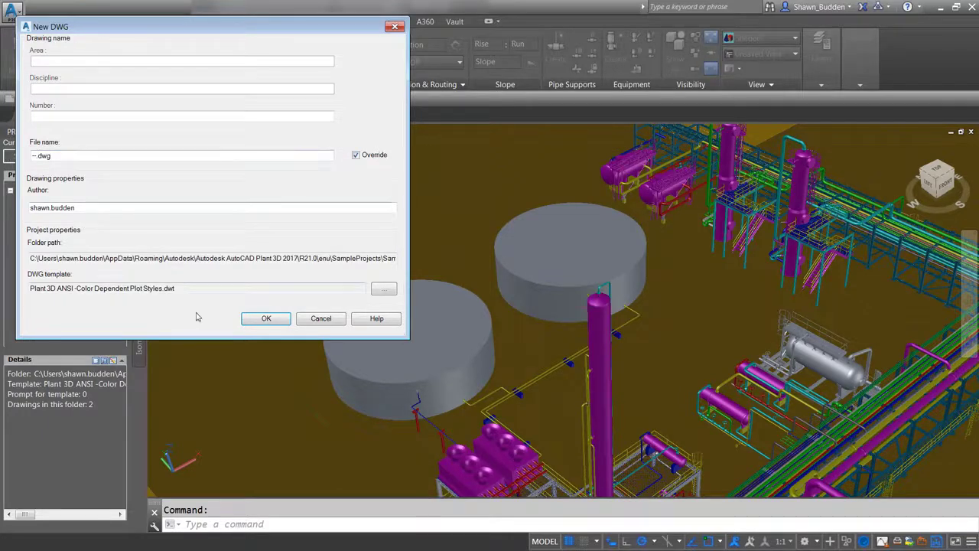
click(319, 319)
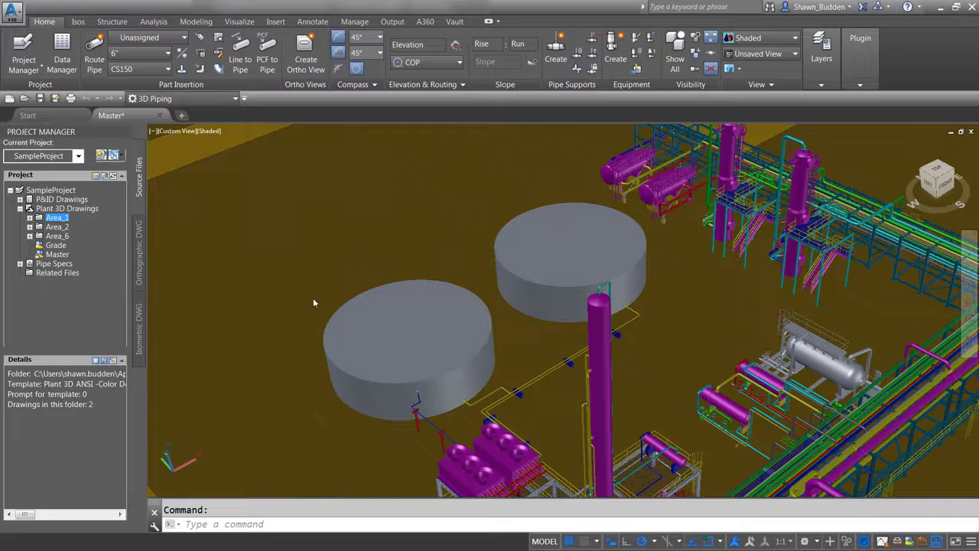